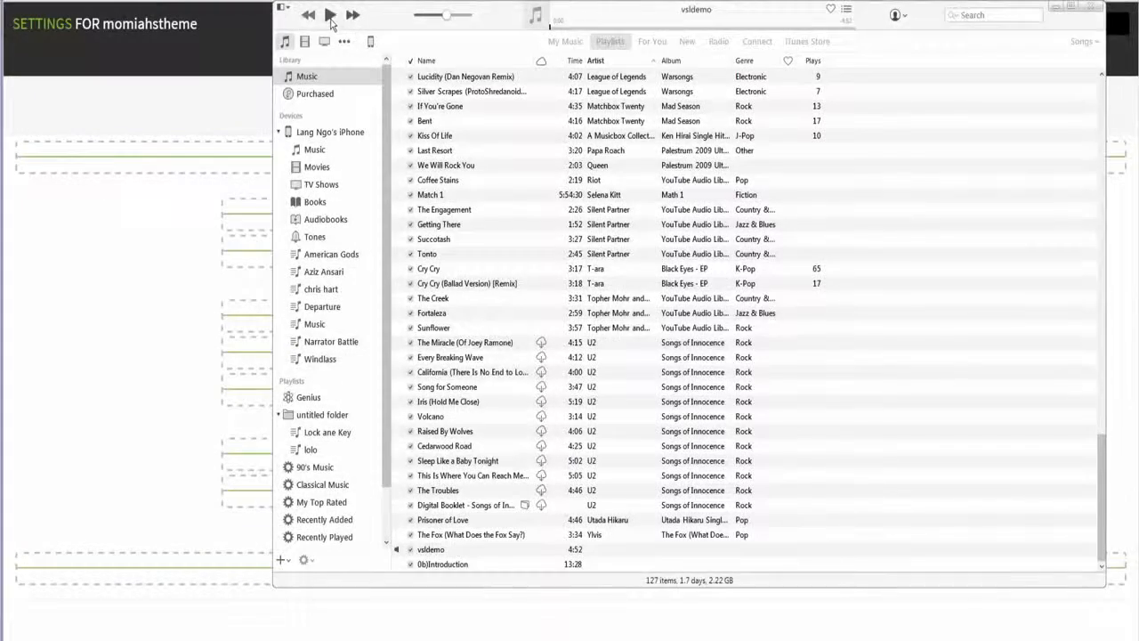
- Switch back to the theme page editor and add a one-column row at the top of the Home page
{"action": "left_click", "coordinate": [96, 300]}
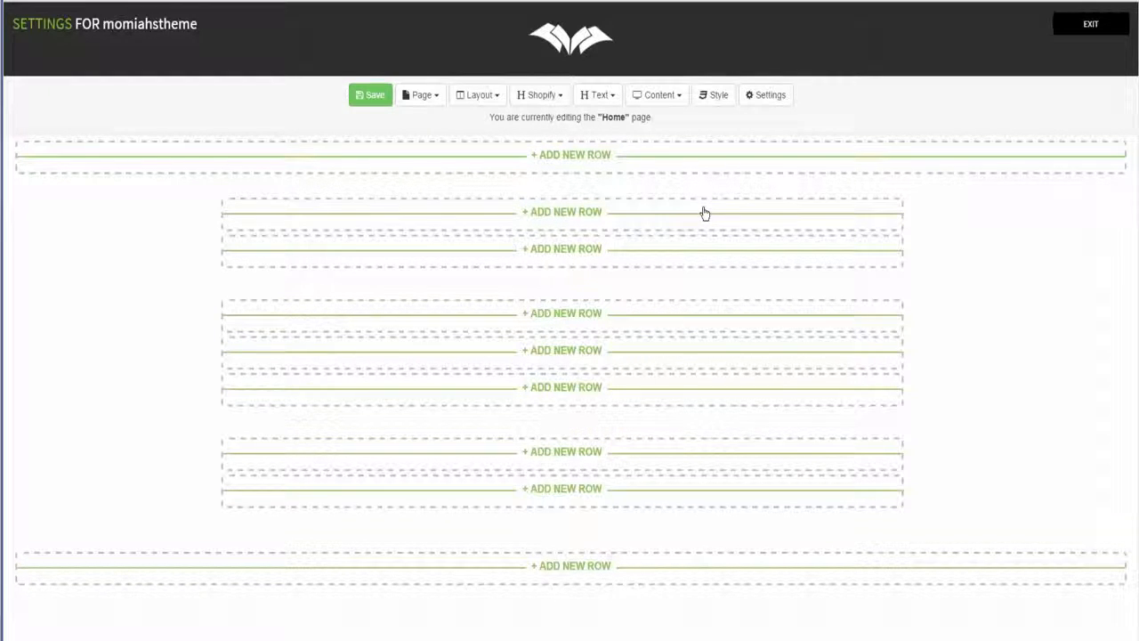
{"action": "left_click", "coordinate": [577, 157]}
{"action": "left_click", "coordinate": [717, 310]}
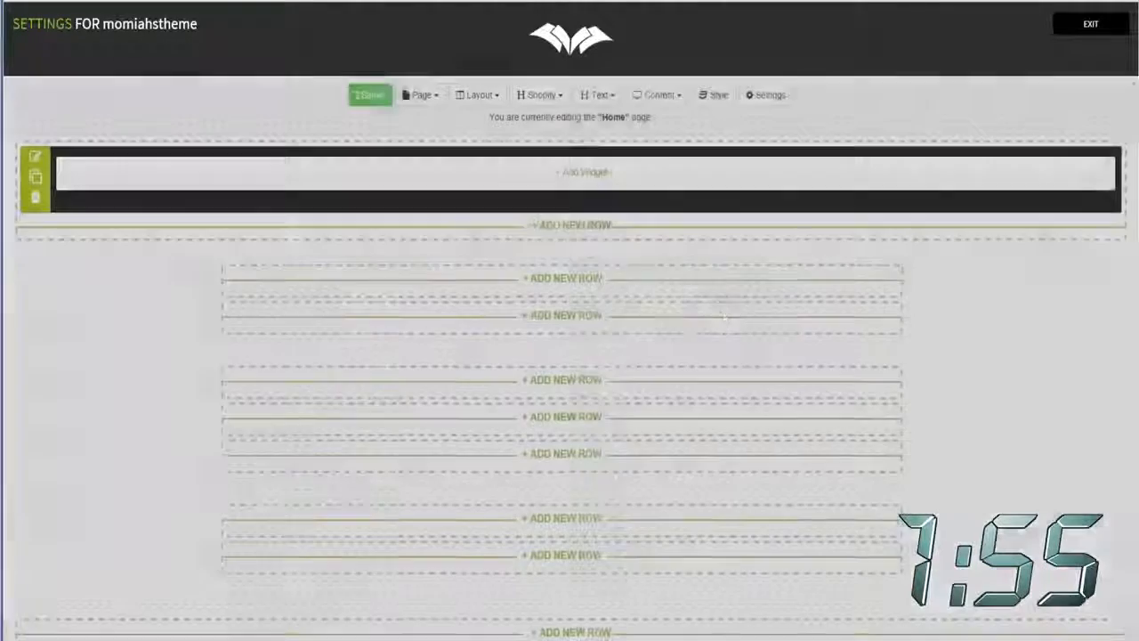
- Place the Header, Main Menu and Footer widgets one below another in the Home page's new row
{"action": "left_click", "coordinate": [534, 94]}
{"action": "left_click_drag", "start_coordinate": [533, 124], "coordinate": [511, 182]}
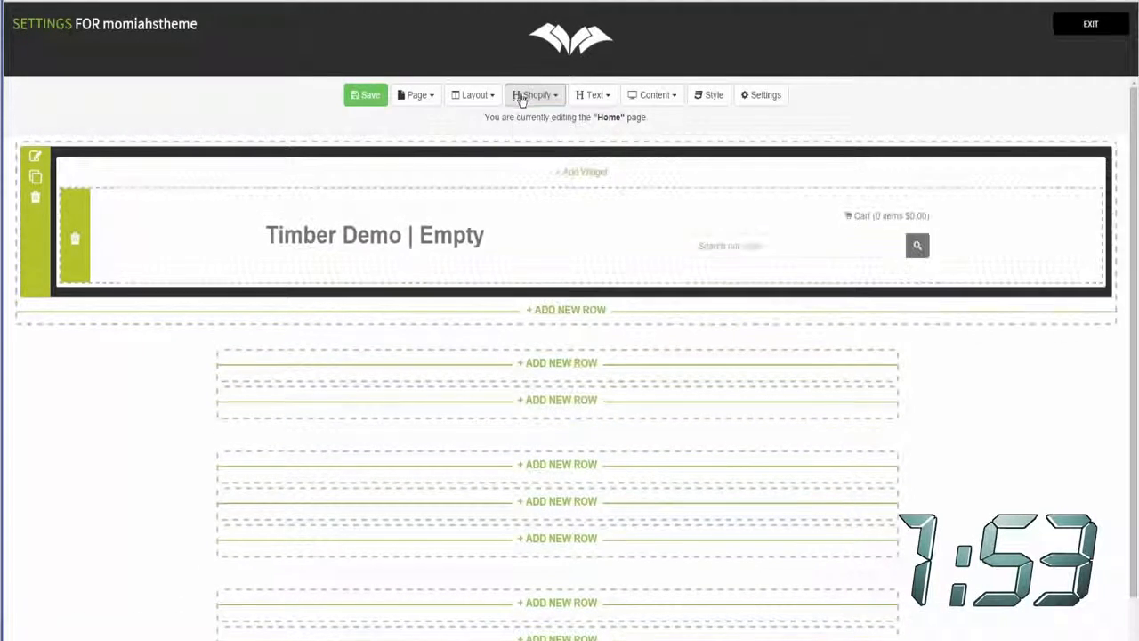
{"action": "left_click", "coordinate": [524, 99]}
{"action": "left_click_drag", "start_coordinate": [539, 144], "coordinate": [427, 317]}
{"action": "left_click", "coordinate": [545, 95]}
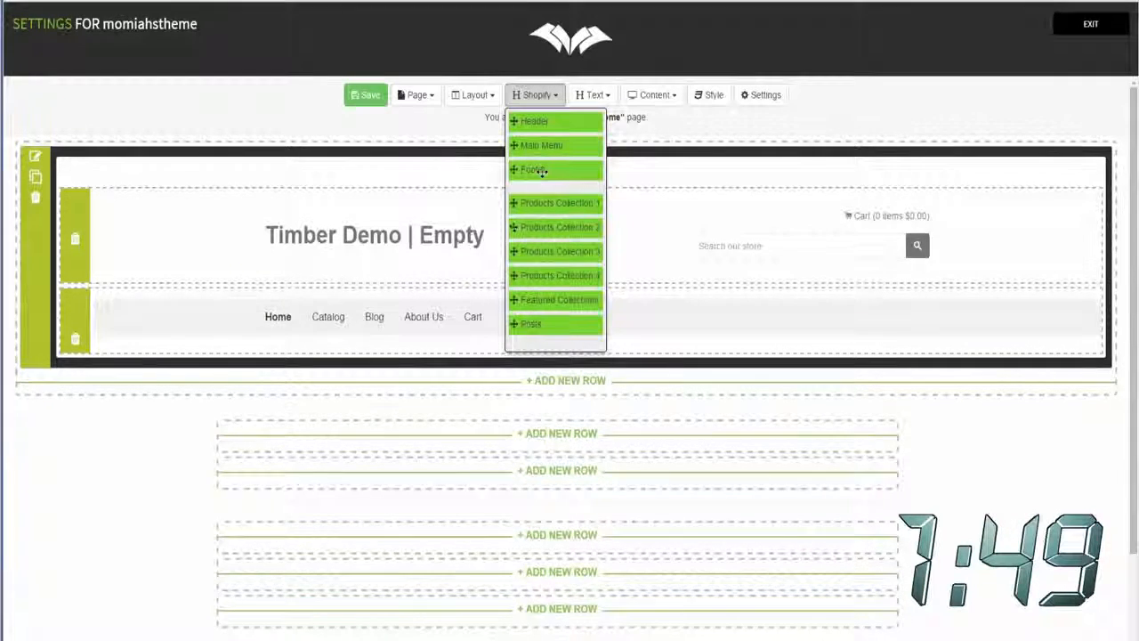
{"action": "left_click_drag", "start_coordinate": [533, 185], "coordinate": [433, 380]}
- Insert a products collection widget and the Featured Collections widget between the main menu and the footer
{"action": "left_click", "coordinate": [534, 95]}
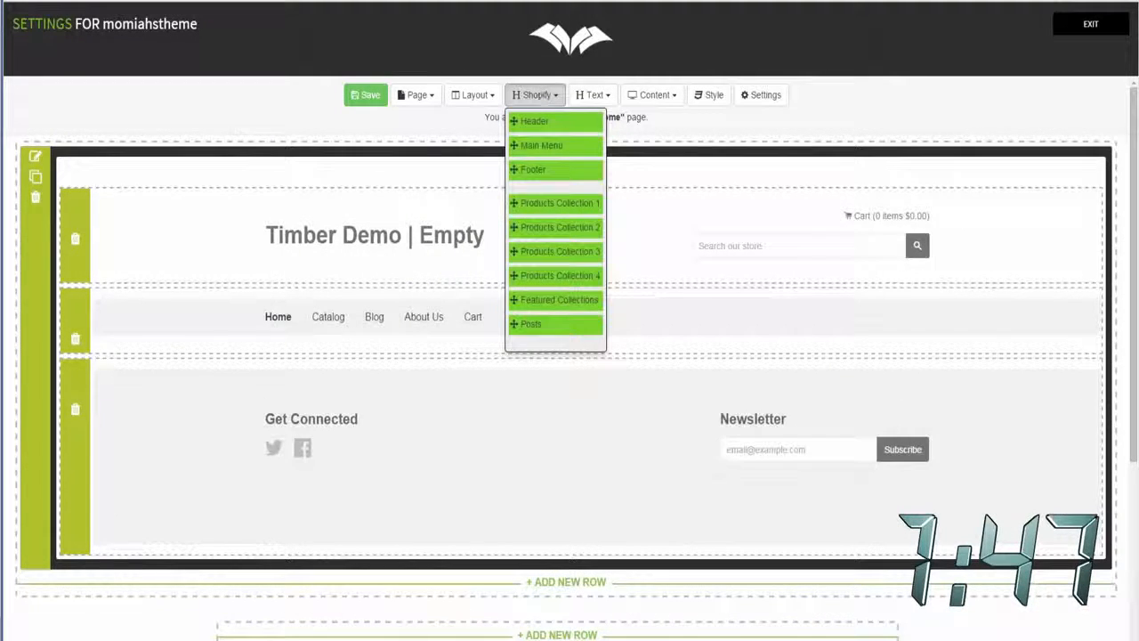
{"action": "left_click_drag", "start_coordinate": [515, 245], "coordinate": [410, 382]}
{"action": "left_click", "coordinate": [536, 97]}
{"action": "left_click_drag", "start_coordinate": [534, 300], "coordinate": [390, 394]}
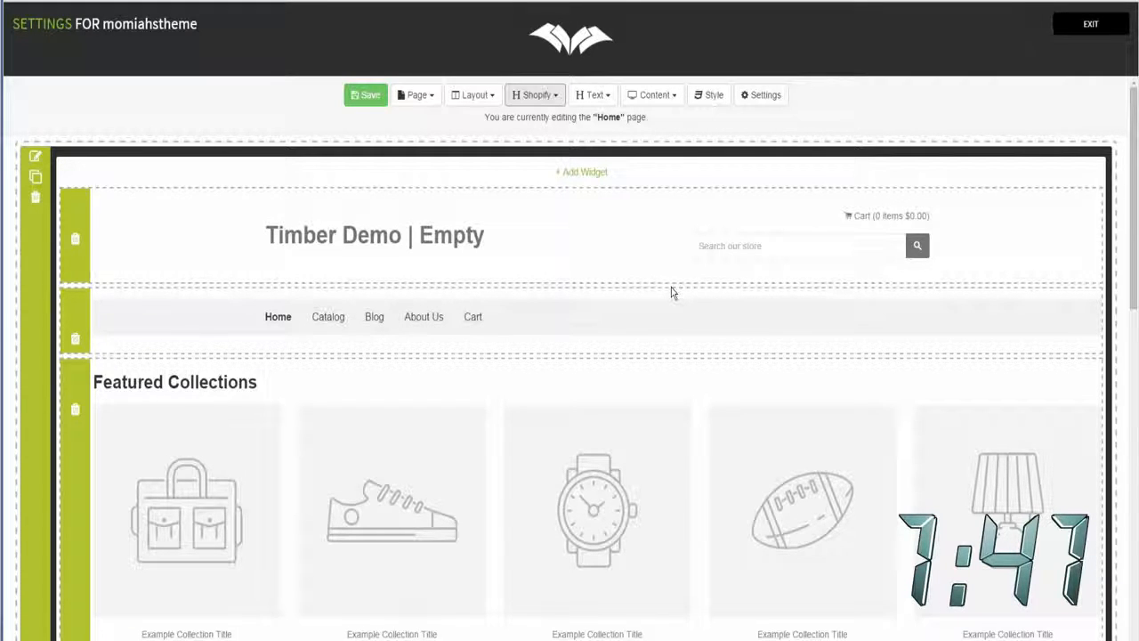
{"action": "scroll", "coordinate": [672, 293], "scroll_direction": "down", "scroll_amount": 4}
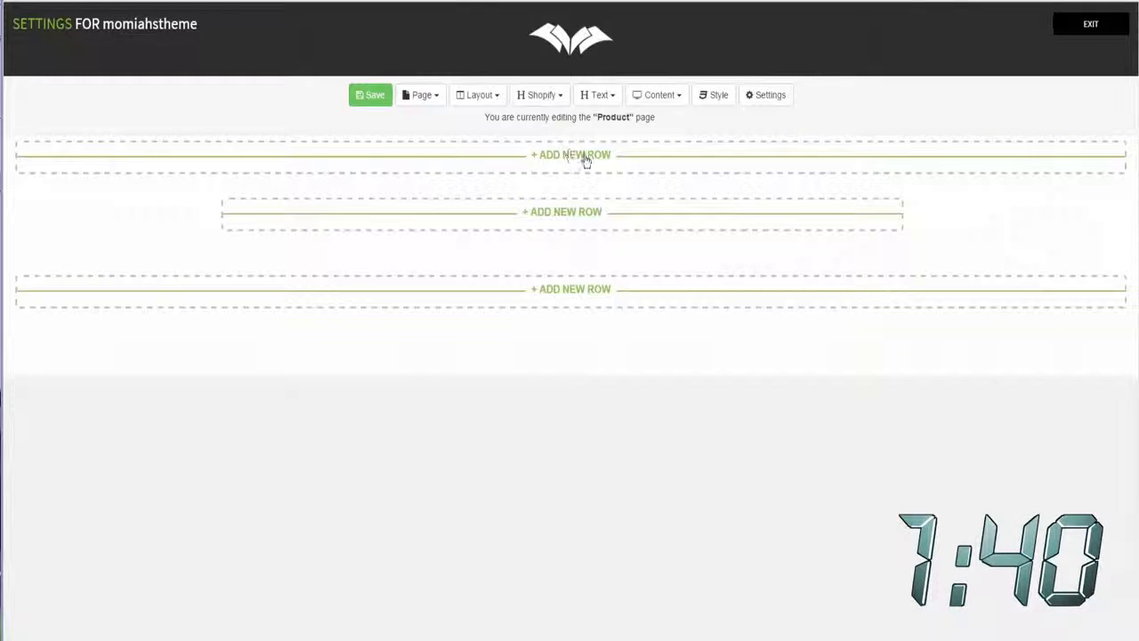
- Add a one-column row at the top of the Product page and place the Header and Main Menu widgets in it
{"action": "left_click", "coordinate": [582, 157]}
{"action": "left_click", "coordinate": [442, 182]}
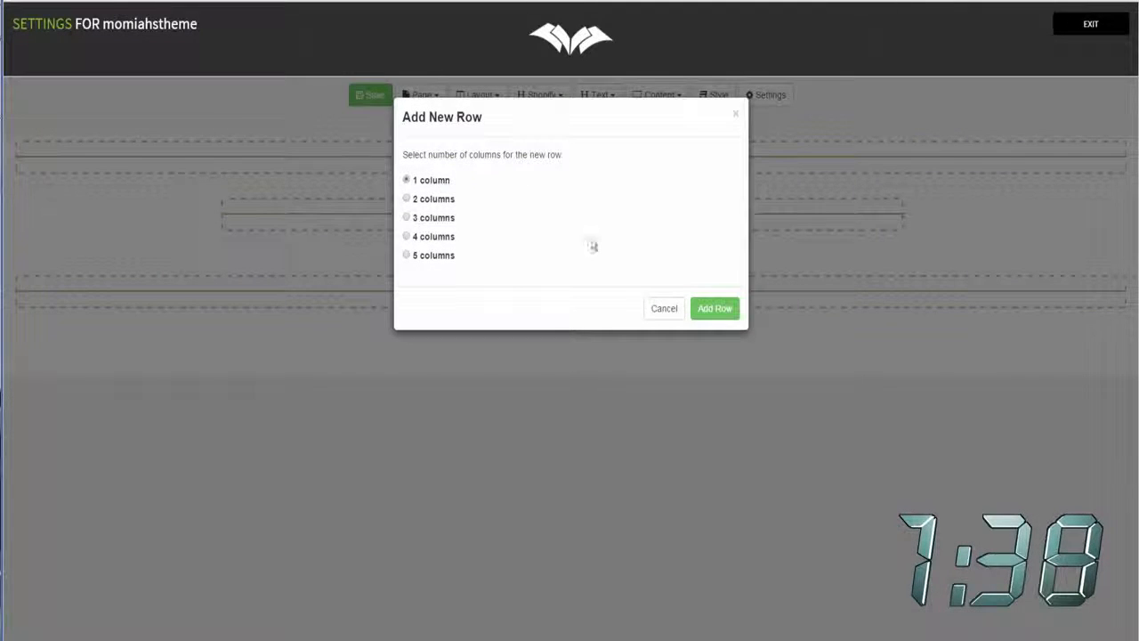
{"action": "left_click", "coordinate": [712, 308]}
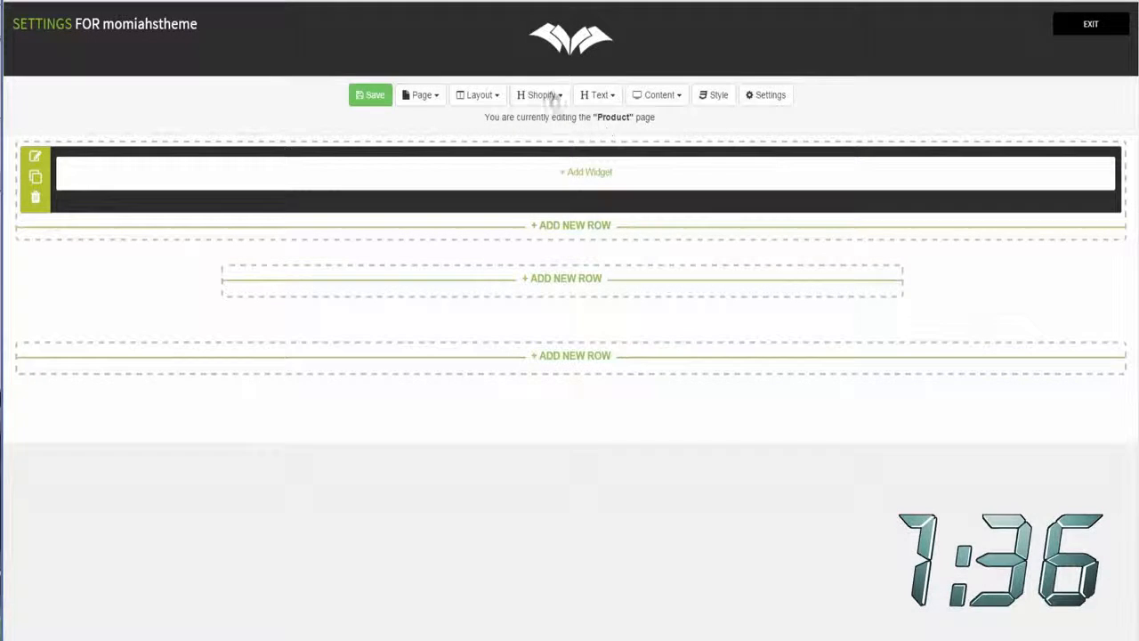
{"action": "left_click", "coordinate": [543, 95]}
{"action": "left_click_drag", "start_coordinate": [541, 122], "coordinate": [480, 178]}
{"action": "left_click", "coordinate": [539, 103]}
{"action": "left_click_drag", "start_coordinate": [540, 148], "coordinate": [441, 294]}
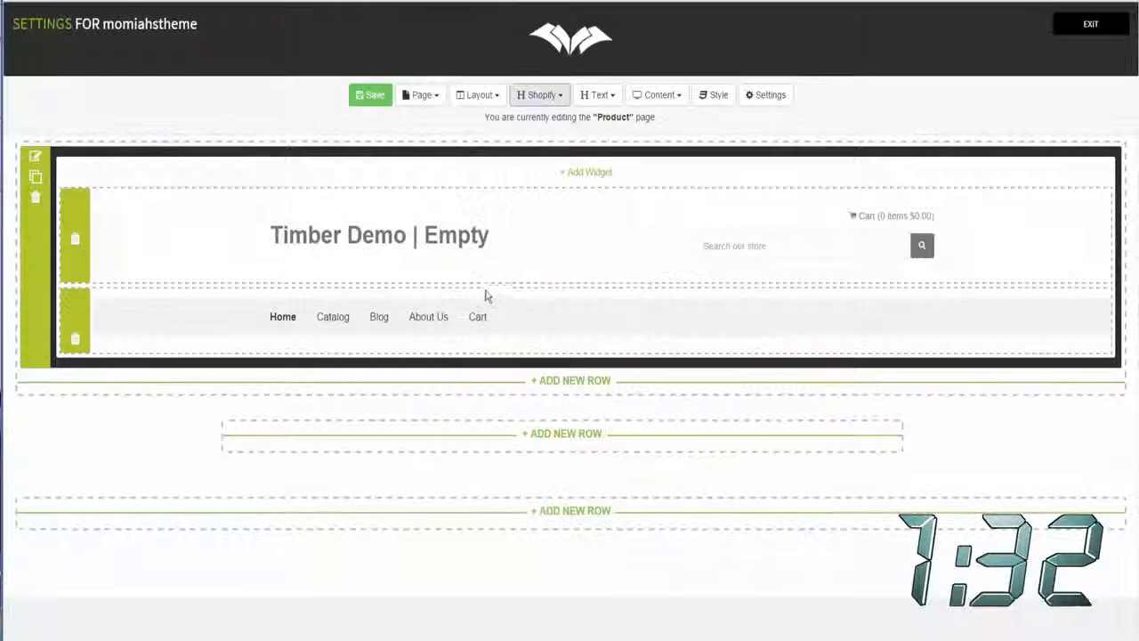
- Add a two-column row below the header row and place the product Image widget in its first column
{"action": "left_click", "coordinate": [568, 433]}
{"action": "left_click", "coordinate": [716, 307]}
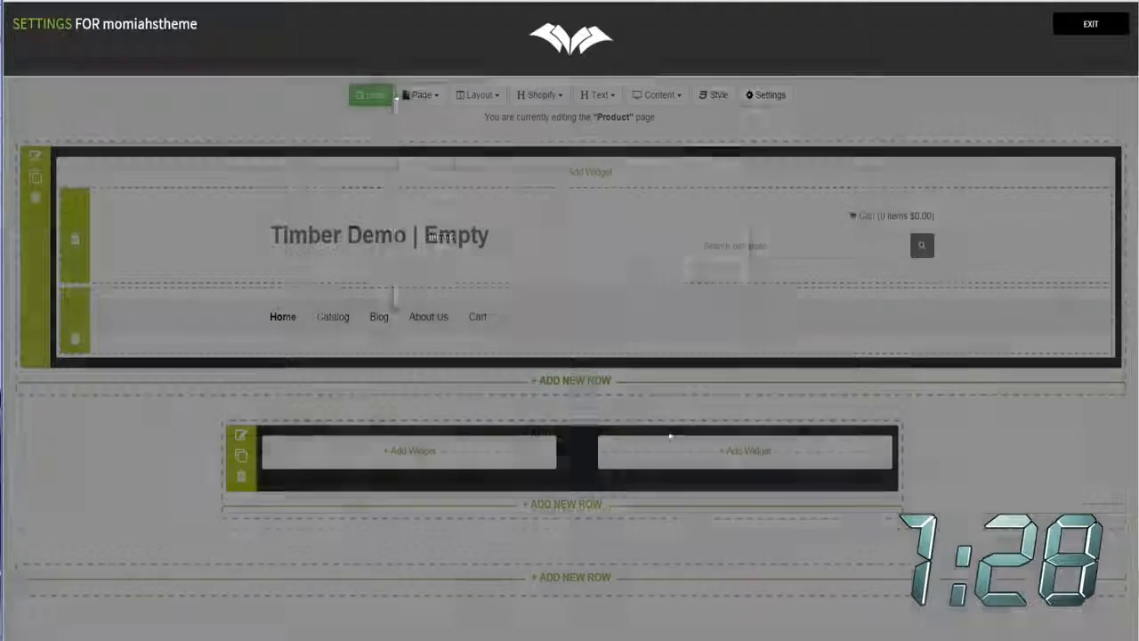
{"action": "left_click", "coordinate": [539, 95]}
{"action": "left_click_drag", "start_coordinate": [540, 224], "coordinate": [405, 485]}
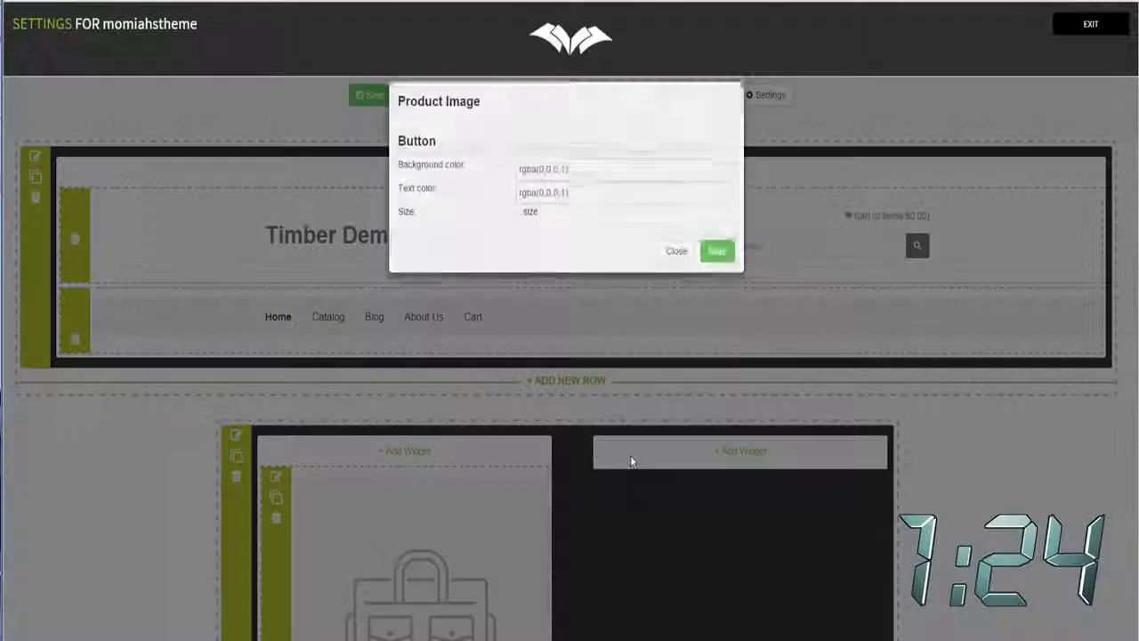
{"action": "left_click", "coordinate": [707, 265]}
- Place the Name, Description and Add To Cart widgets one below another in the second column
{"action": "left_click", "coordinate": [554, 103]}
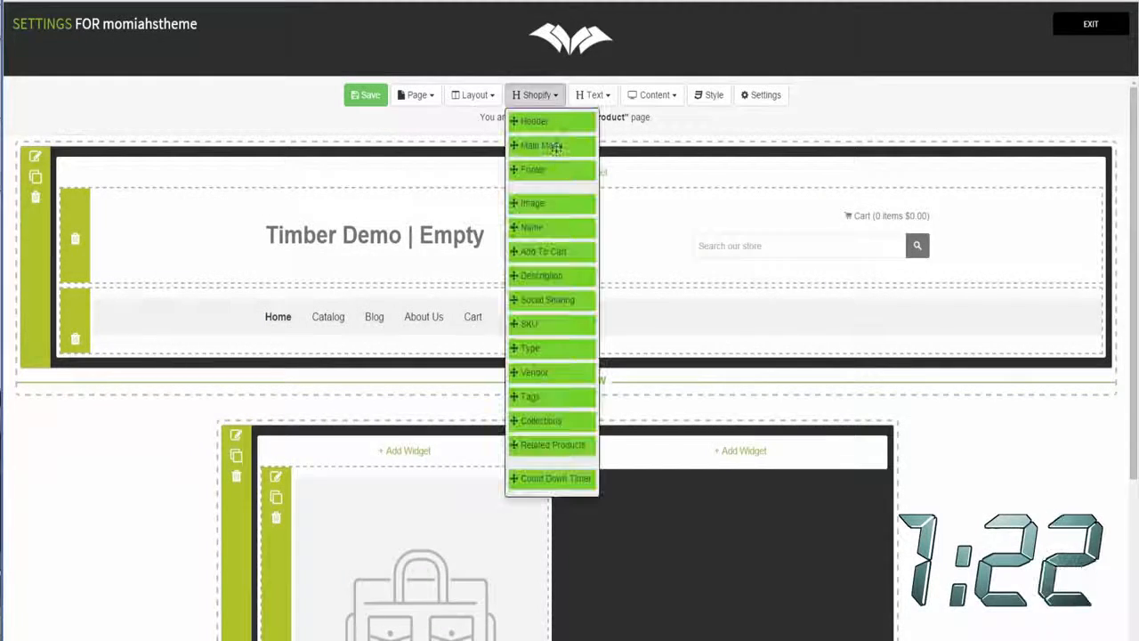
{"action": "left_click_drag", "start_coordinate": [546, 227], "coordinate": [666, 481]}
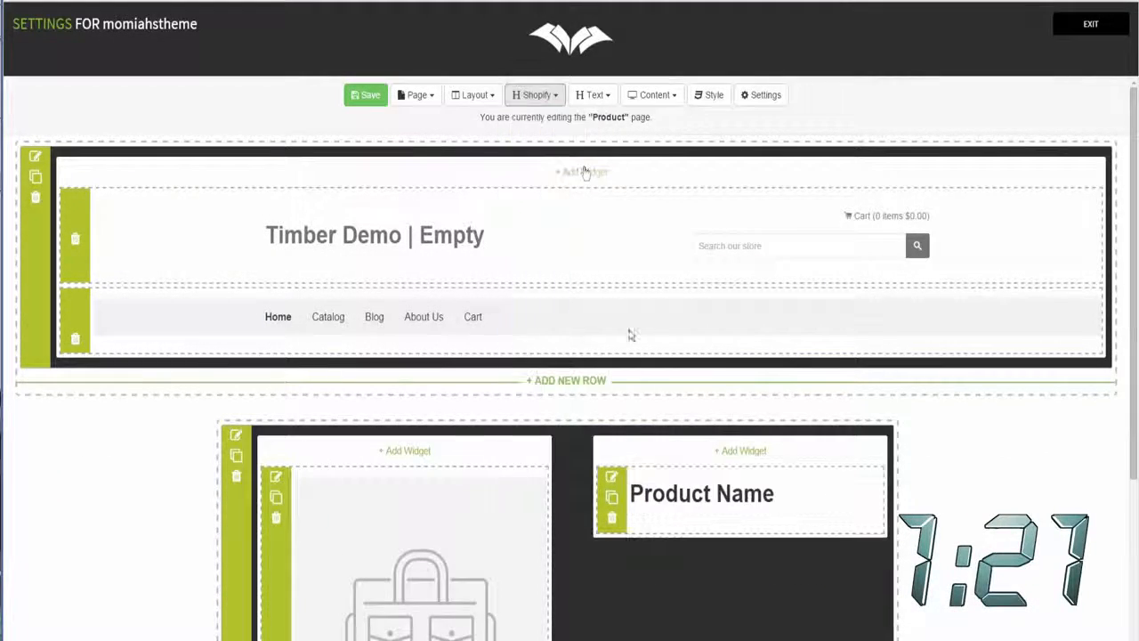
{"action": "left_click", "coordinate": [541, 94]}
{"action": "left_click_drag", "start_coordinate": [549, 276], "coordinate": [669, 498]}
{"action": "left_click", "coordinate": [541, 95]}
{"action": "left_click_drag", "start_coordinate": [564, 248], "coordinate": [705, 623]}
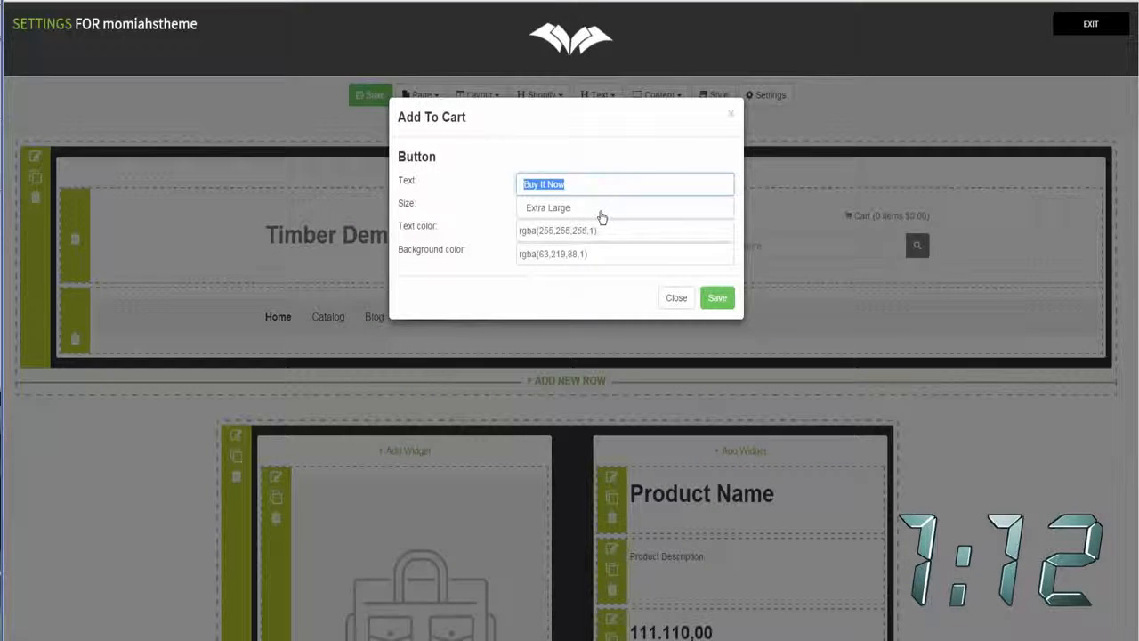
- Save the Add To Cart button with text "Buy It Now", size Extra Large, text colour rgba(255,255,255,1) and background colour rgba(63,219,88,1)
{"action": "left_click", "coordinate": [587, 230]}
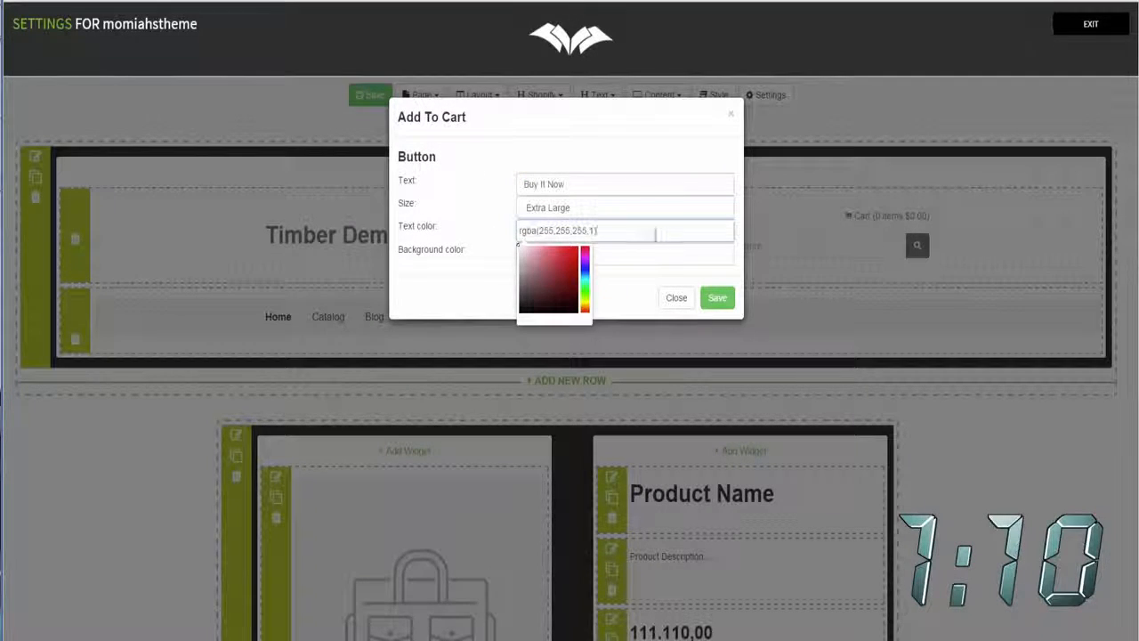
{"action": "left_click", "coordinate": [633, 255]}
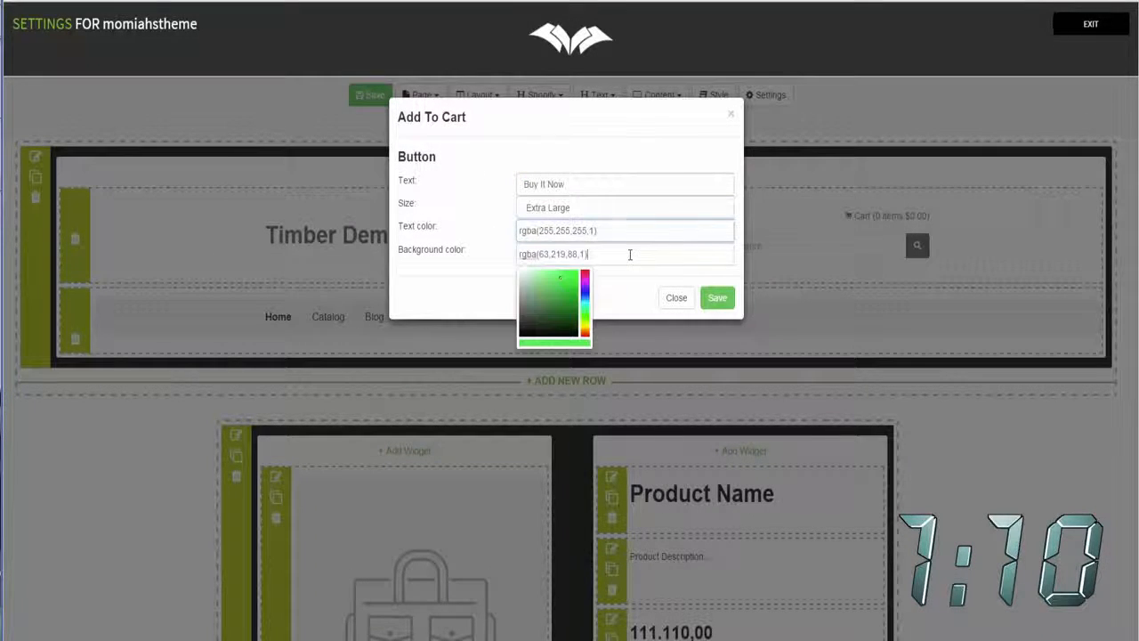
{"action": "left_click", "coordinate": [715, 303]}
{"action": "left_click", "coordinate": [674, 298]}
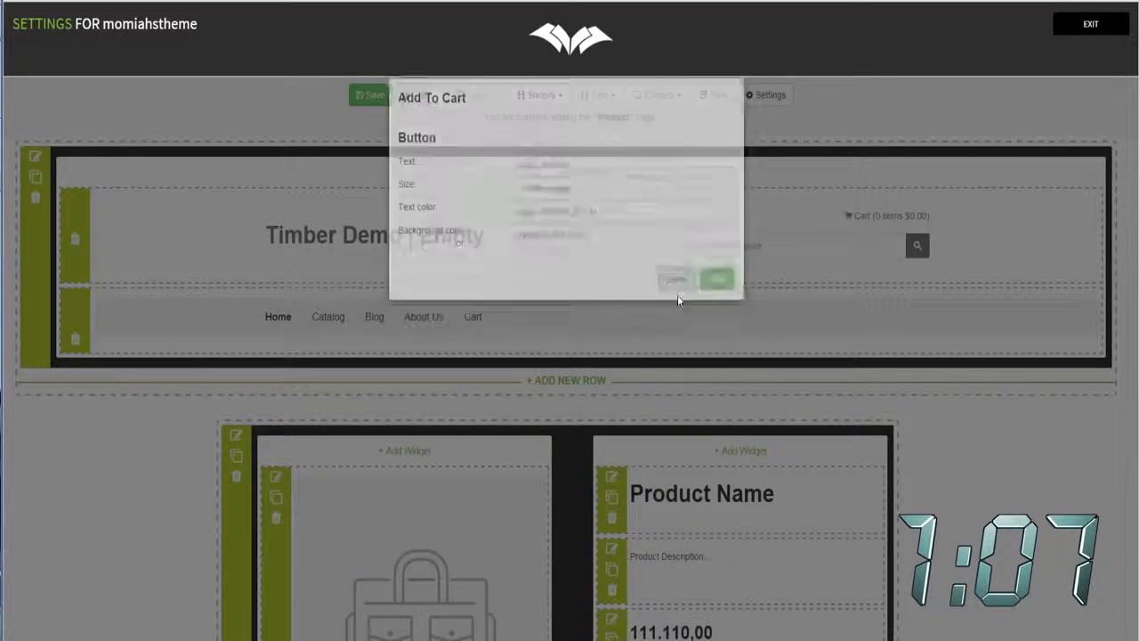
{"action": "scroll", "coordinate": [758, 386], "scroll_direction": "down", "scroll_amount": 3}
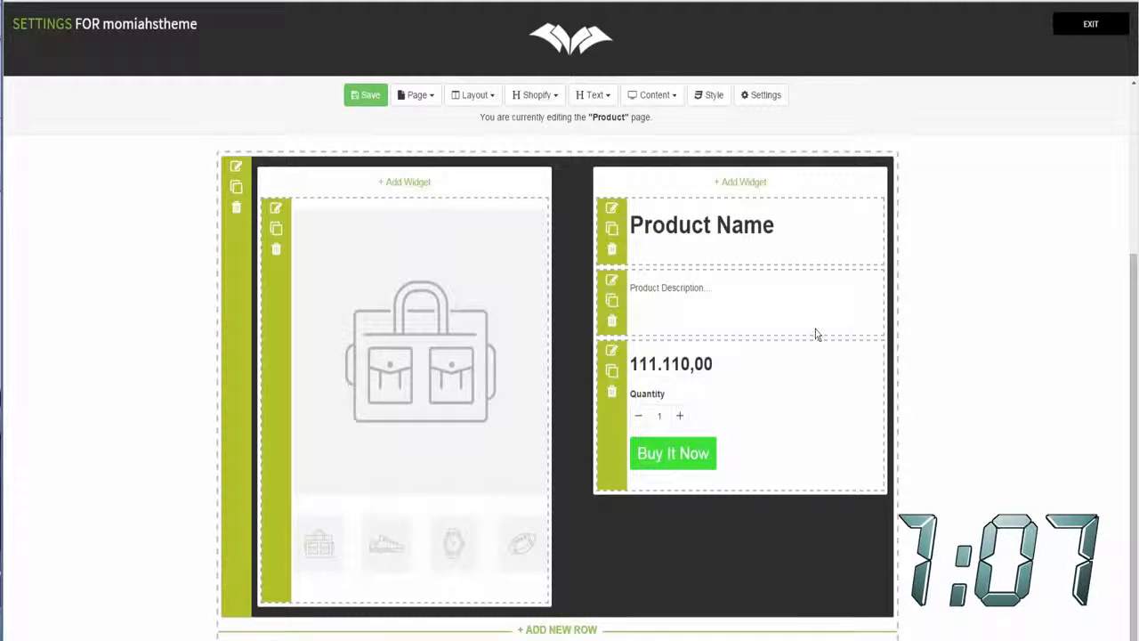
- Place the Social Sharing widget above the product name in the second column
{"action": "left_click", "coordinate": [538, 94]}
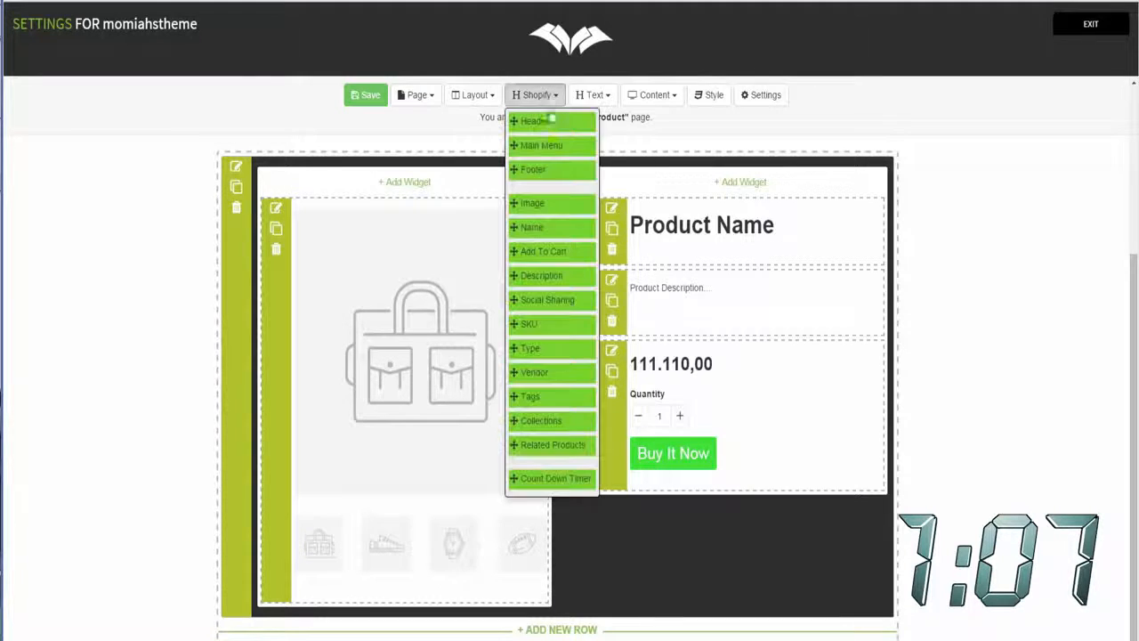
{"action": "left_click", "coordinate": [559, 305]}
{"action": "scroll", "coordinate": [700, 302], "scroll_direction": "down", "scroll_amount": 1}
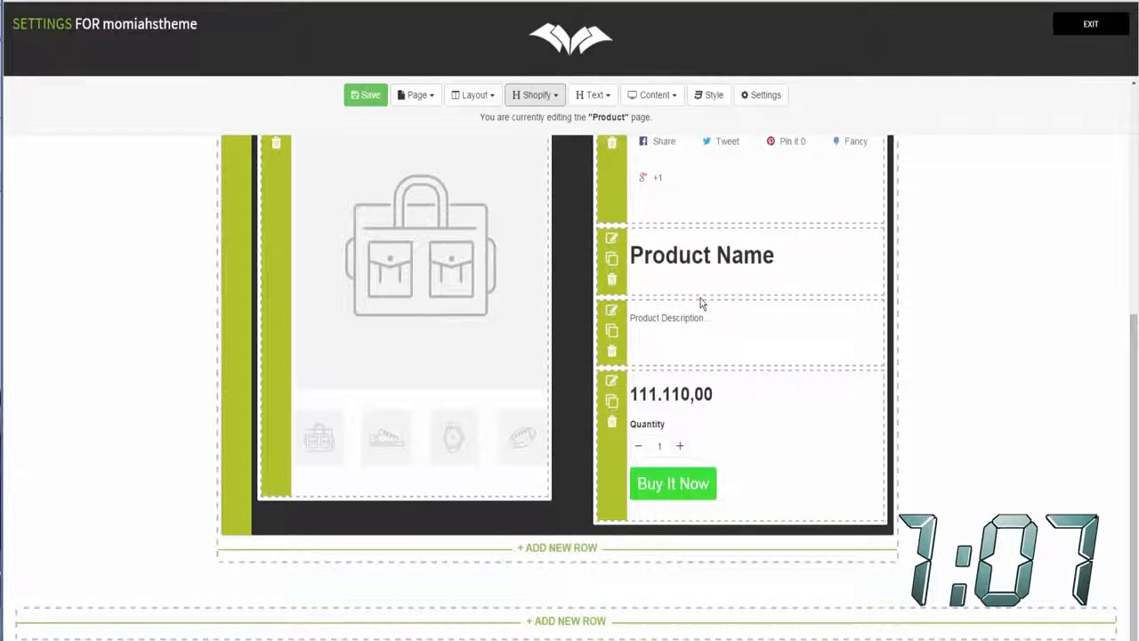
- Place the Related Products widget below the Buy It Now button and check the column's layout
{"action": "left_click", "coordinate": [538, 94]}
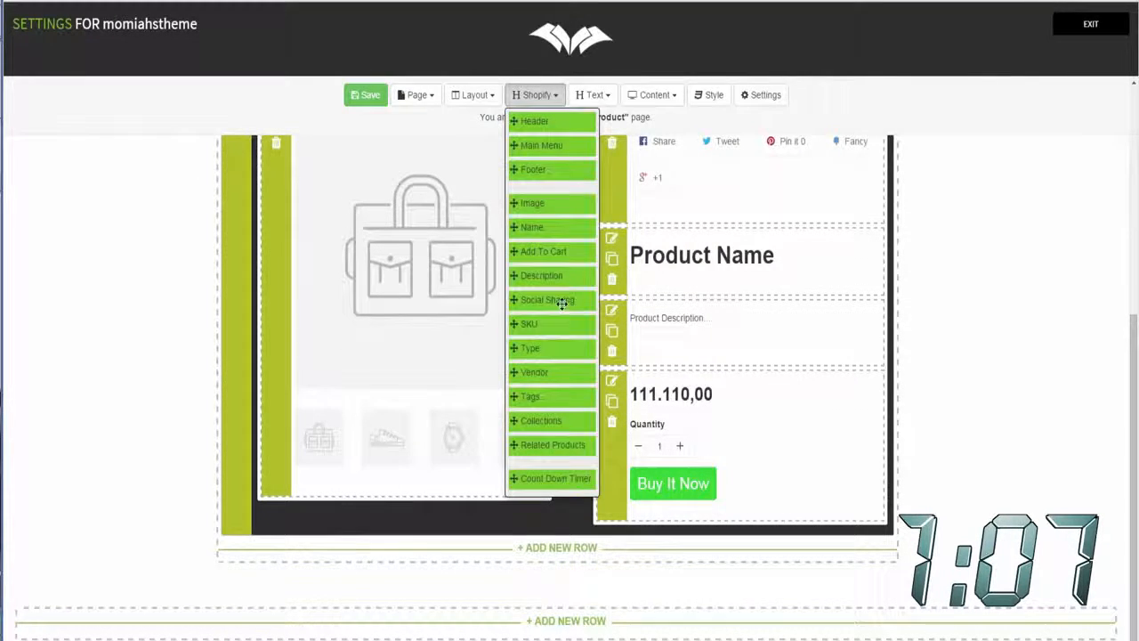
{"action": "left_click", "coordinate": [555, 444]}
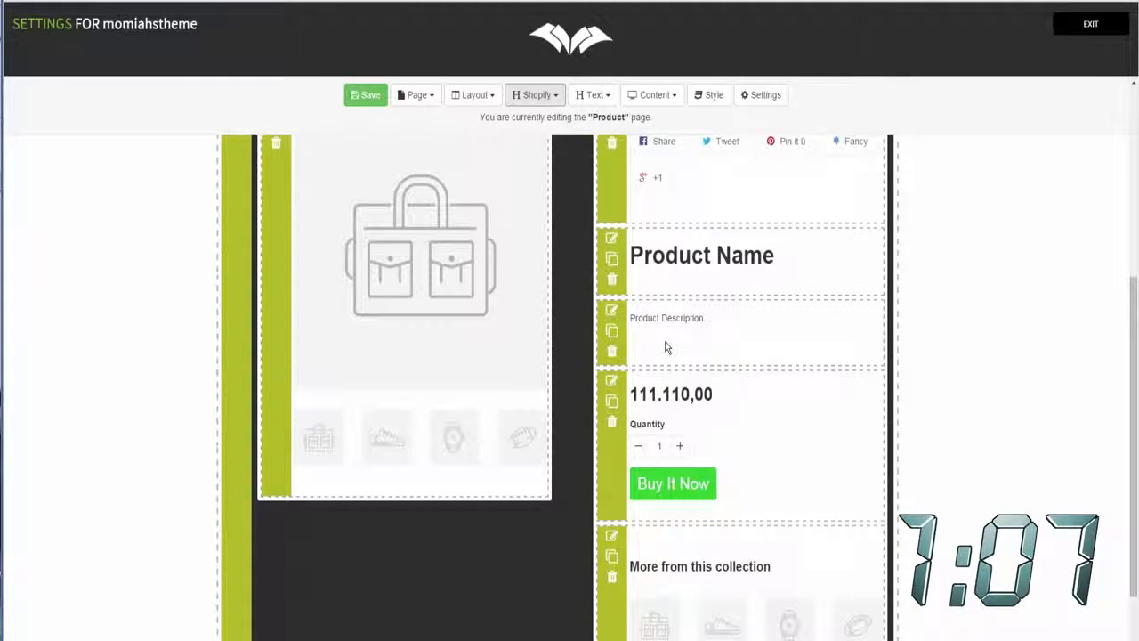
{"action": "scroll", "coordinate": [665, 347], "scroll_direction": "up", "scroll_amount": 3}
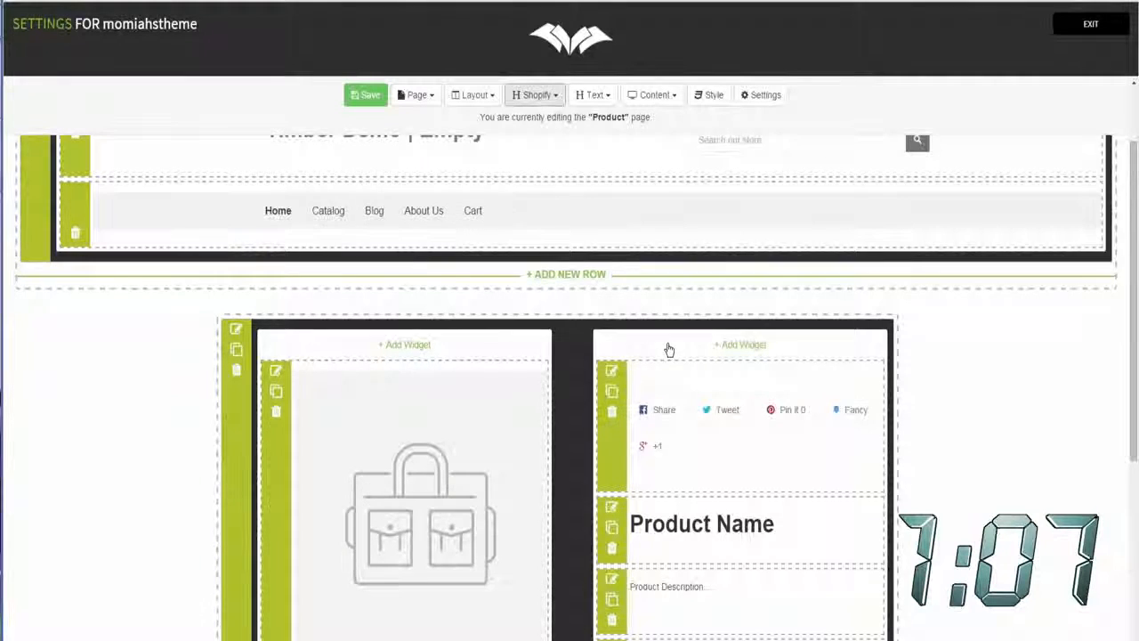
{"action": "scroll", "coordinate": [667, 348], "scroll_direction": "down", "scroll_amount": 3}
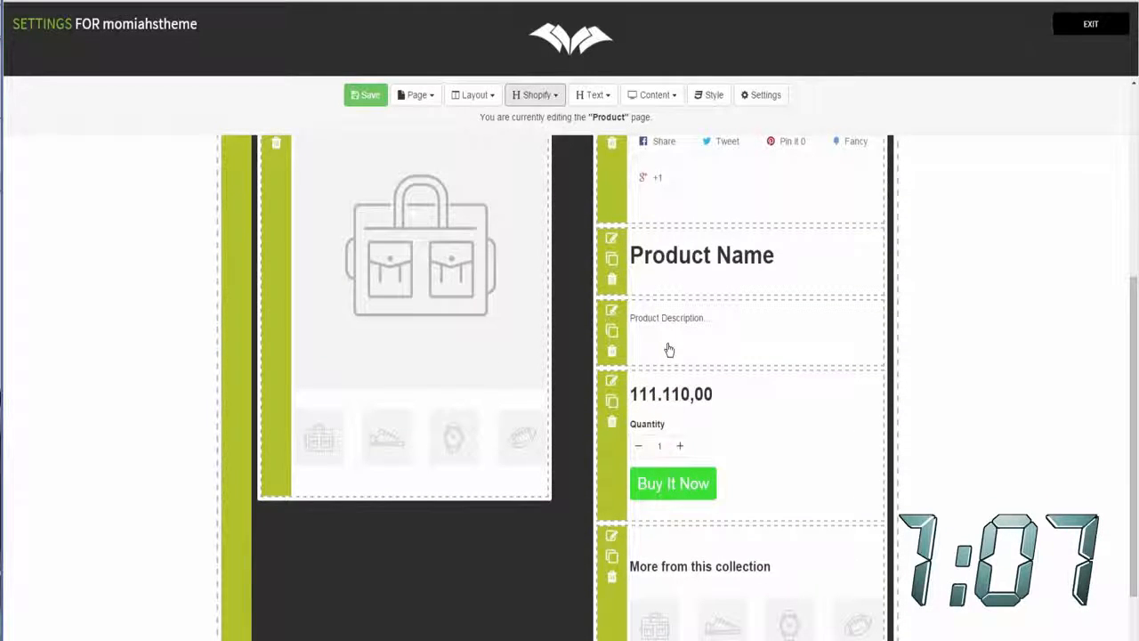
{"action": "scroll", "coordinate": [669, 349], "scroll_direction": "down", "scroll_amount": 2}
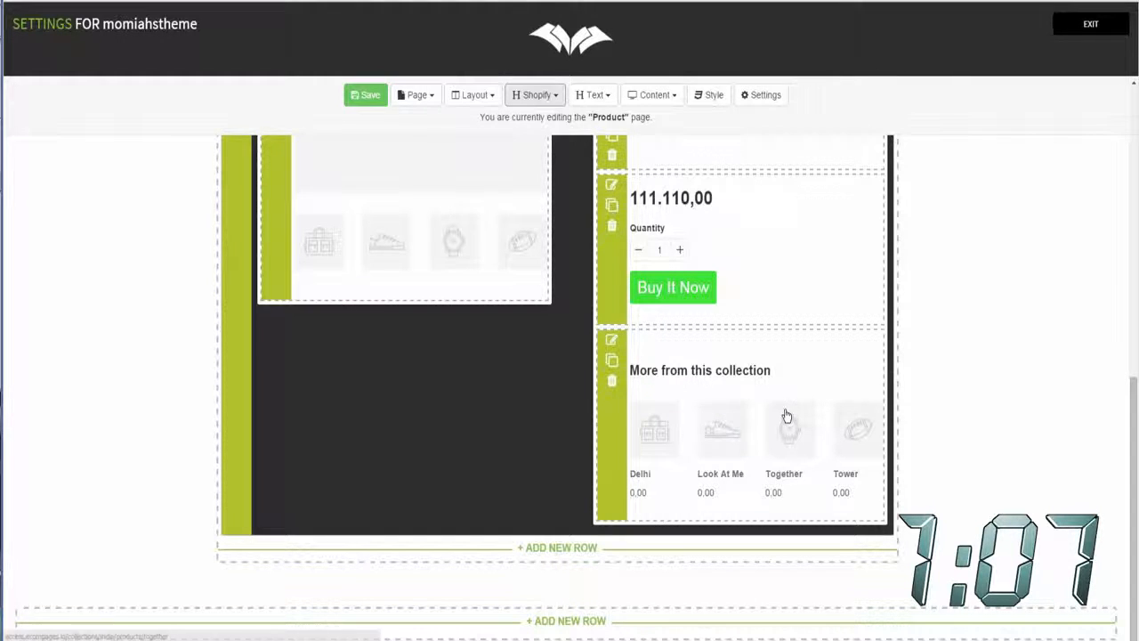
- Add a one-column row at the bottom of the Product page, place the Footer widget in it and save the page
{"action": "left_click", "coordinate": [560, 620]}
{"action": "left_click", "coordinate": [425, 181]}
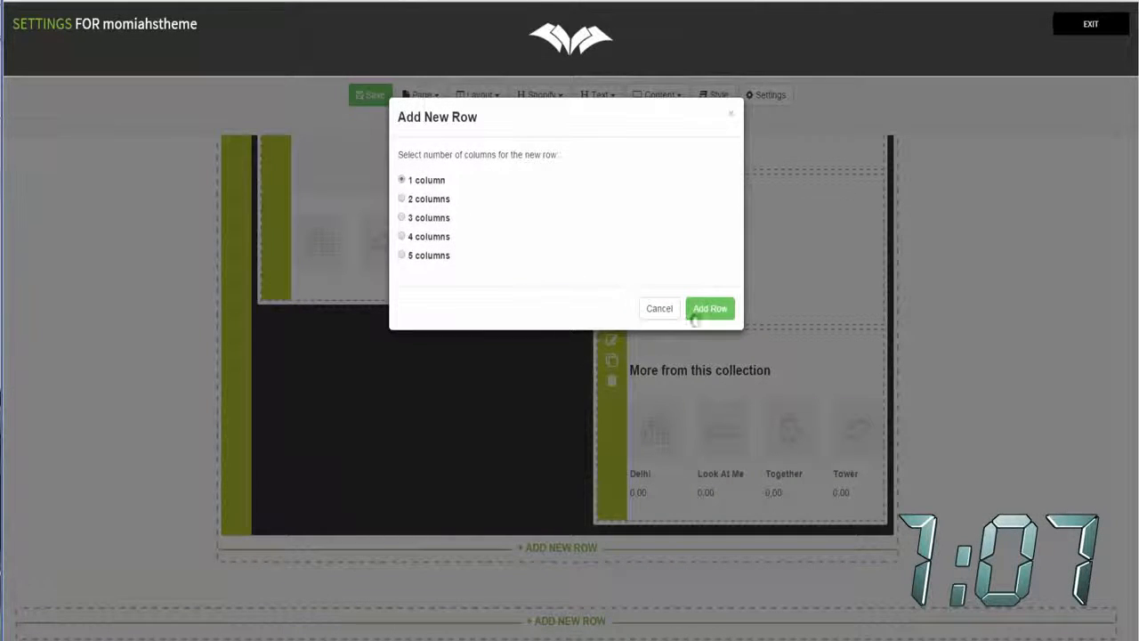
{"action": "left_click", "coordinate": [726, 309]}
{"action": "left_click", "coordinate": [535, 94]}
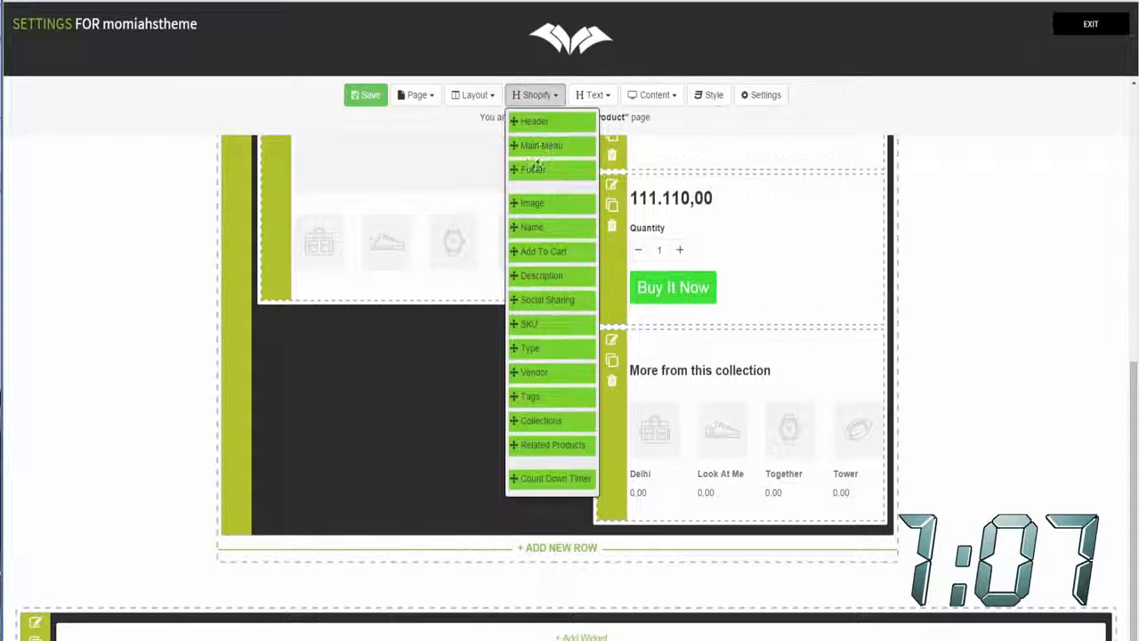
{"action": "left_click_drag", "start_coordinate": [536, 168], "coordinate": [544, 622]}
{"action": "left_click", "coordinate": [365, 96]}
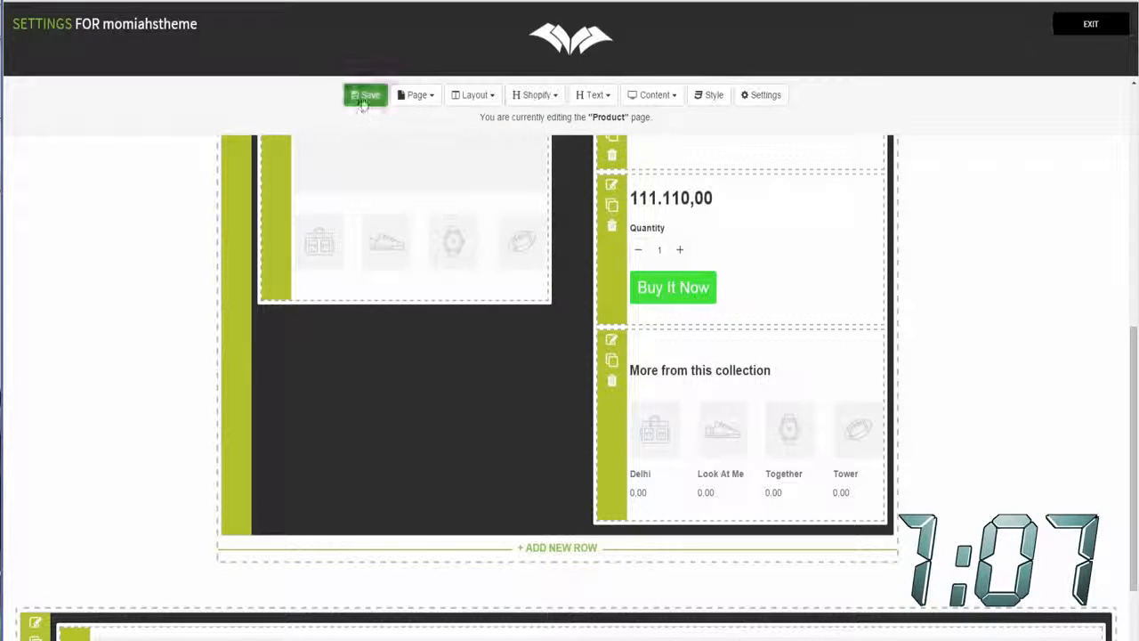
- Open the Catalog page for editing and add a one-column row at its top
{"action": "left_click", "coordinate": [416, 94]}
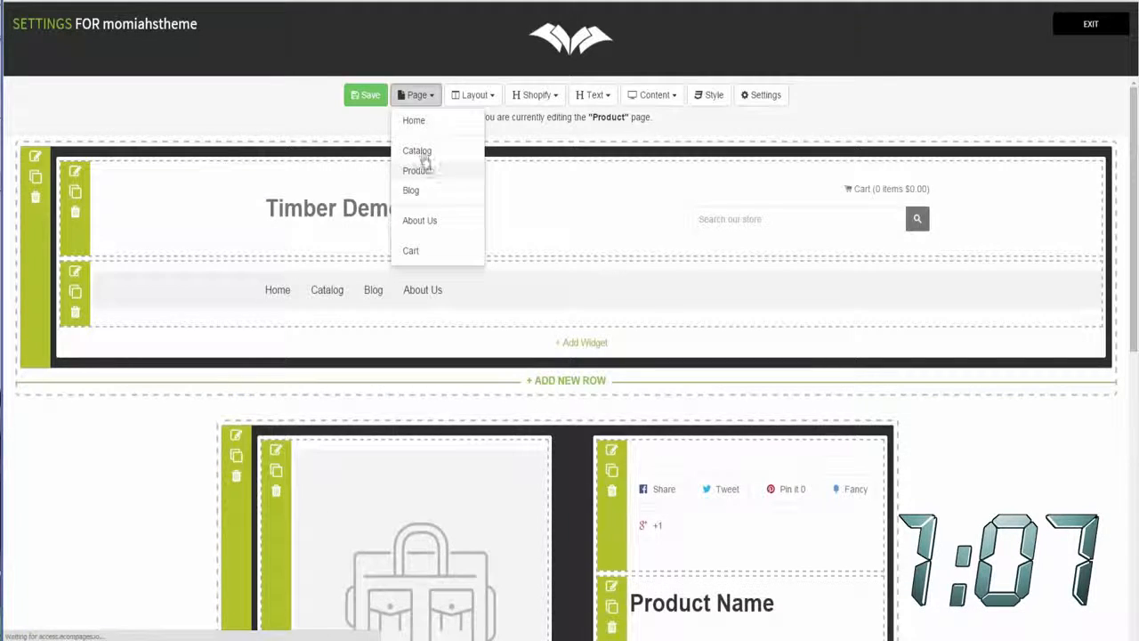
{"action": "left_click", "coordinate": [418, 145]}
{"action": "left_click", "coordinate": [588, 155]}
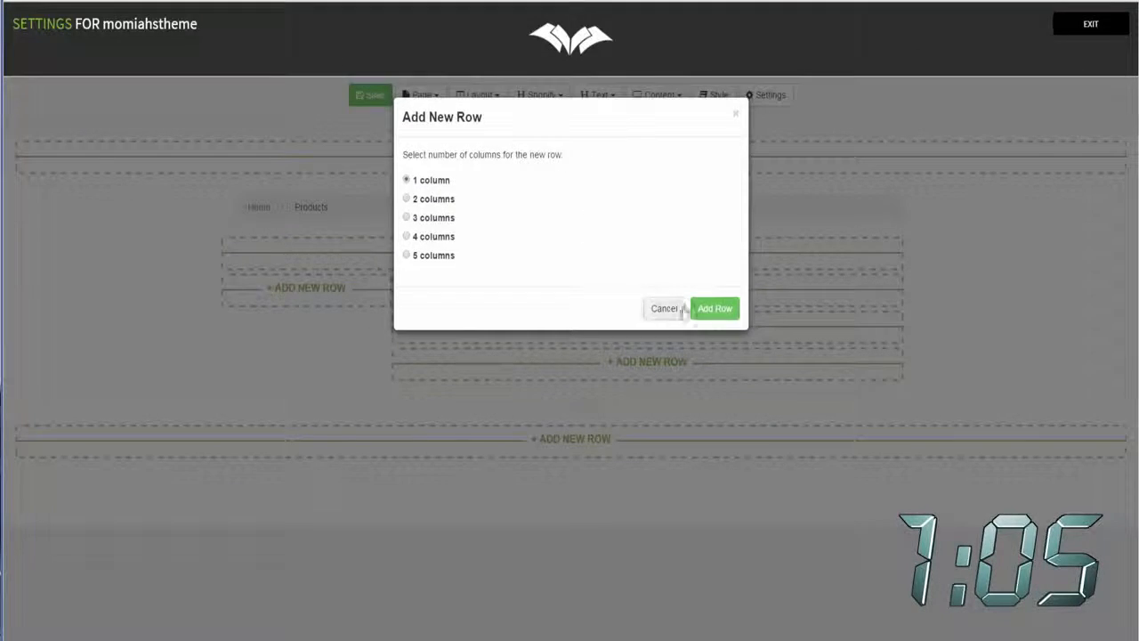
{"action": "left_click", "coordinate": [717, 309]}
- Place the Header, Main Menu and Products widgets one below another in the Catalog page's new row
{"action": "left_click", "coordinate": [544, 96]}
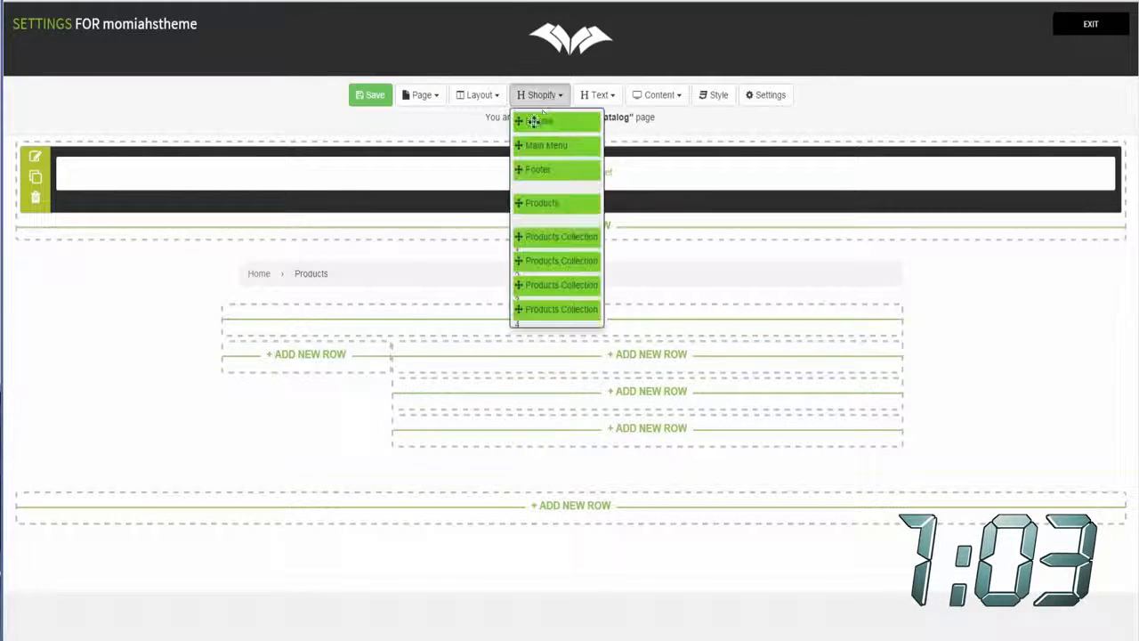
{"action": "left_click", "coordinate": [536, 121]}
{"action": "left_click", "coordinate": [530, 98]}
{"action": "left_click", "coordinate": [535, 147]}
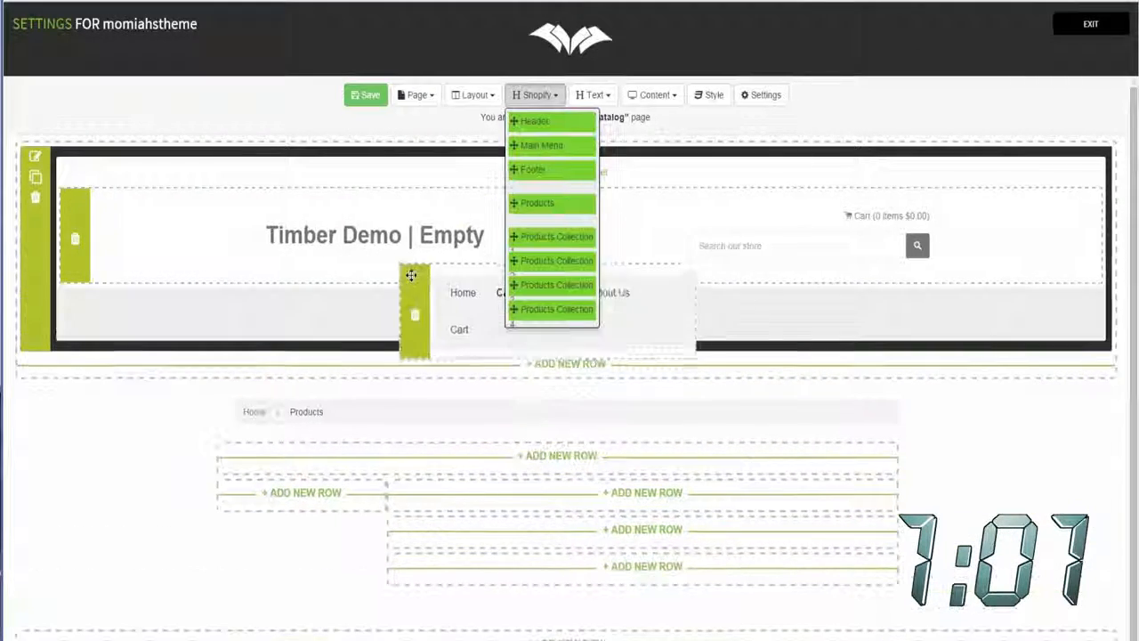
{"action": "left_click", "coordinate": [537, 95]}
{"action": "left_click", "coordinate": [534, 202]}
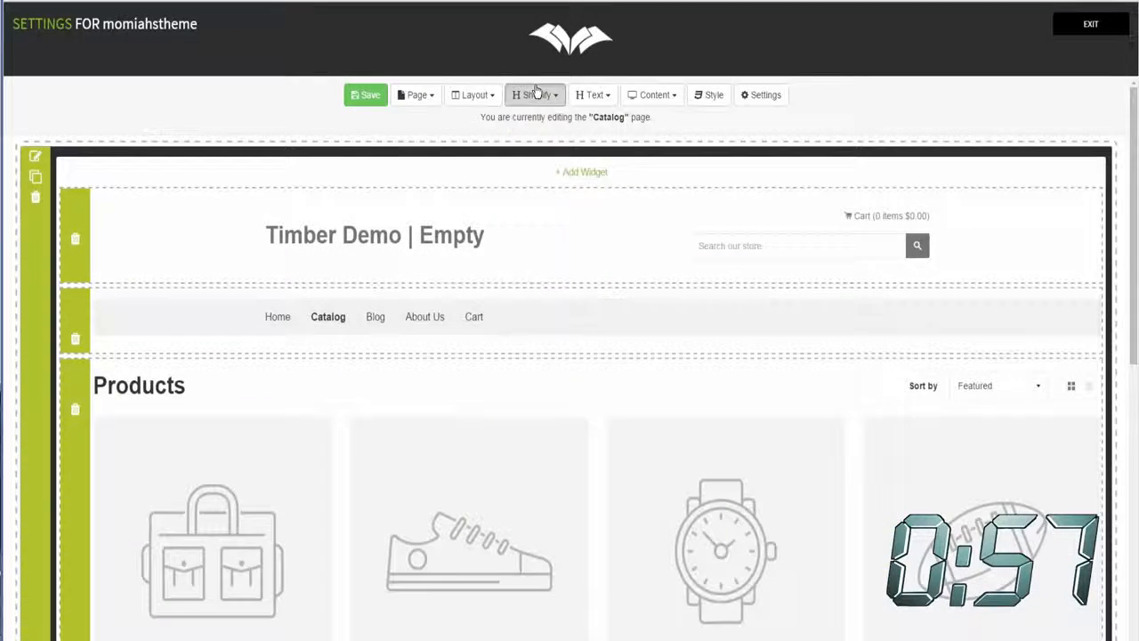
- Place the Footer widget below the Products widget on the Catalog page and save the page
{"action": "left_click", "coordinate": [536, 94]}
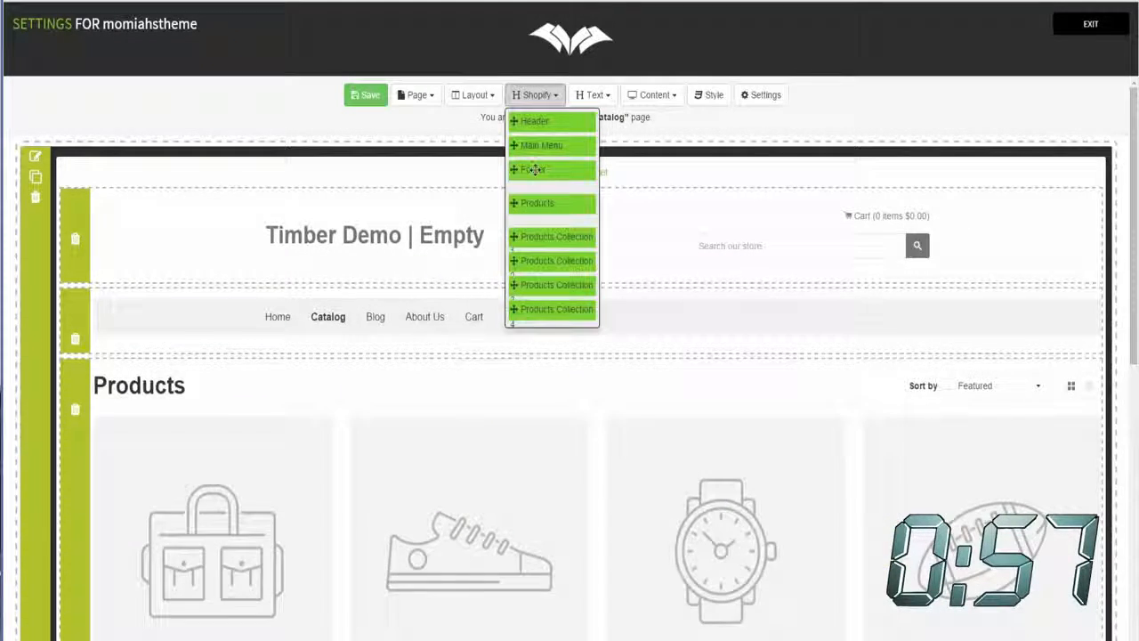
{"action": "left_click_drag", "start_coordinate": [534, 169], "coordinate": [256, 529]}
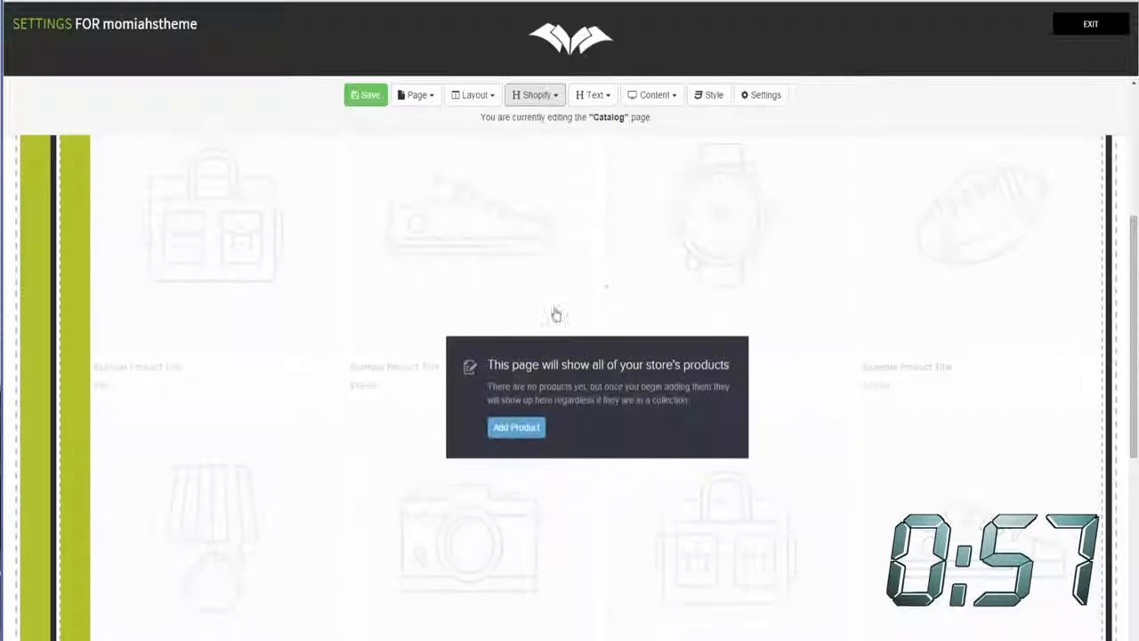
{"action": "left_click", "coordinate": [369, 93]}
{"action": "scroll", "coordinate": [1053, 442], "scroll_direction": "up", "scroll_amount": 5}
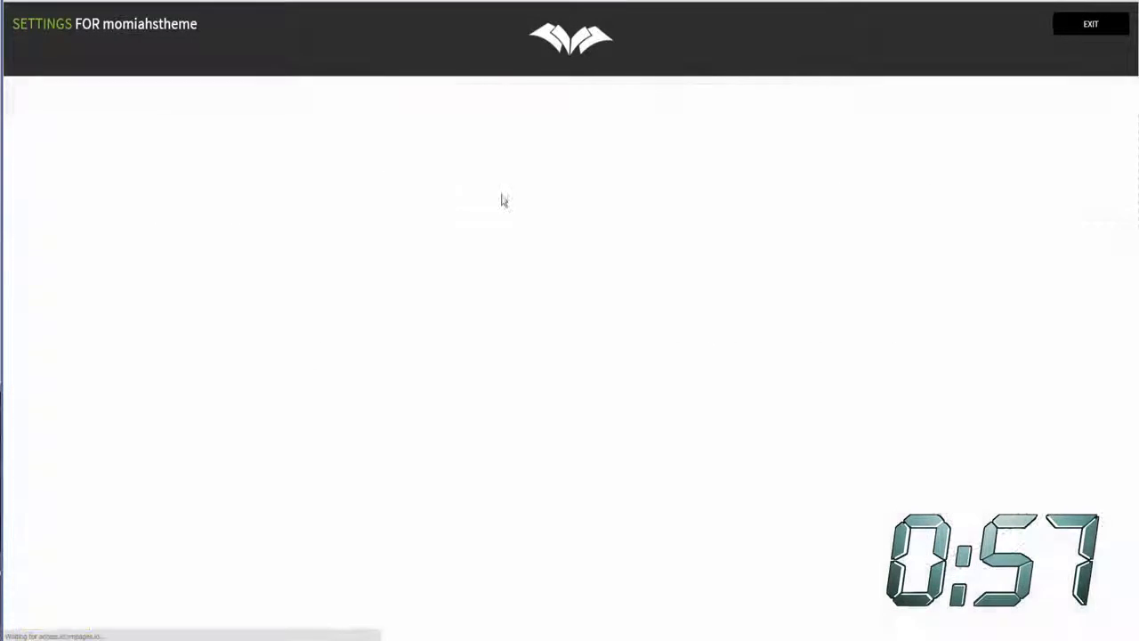
- Add a one-column row at the top of the About page and place a Video widget in it
{"action": "left_click", "coordinate": [582, 156]}
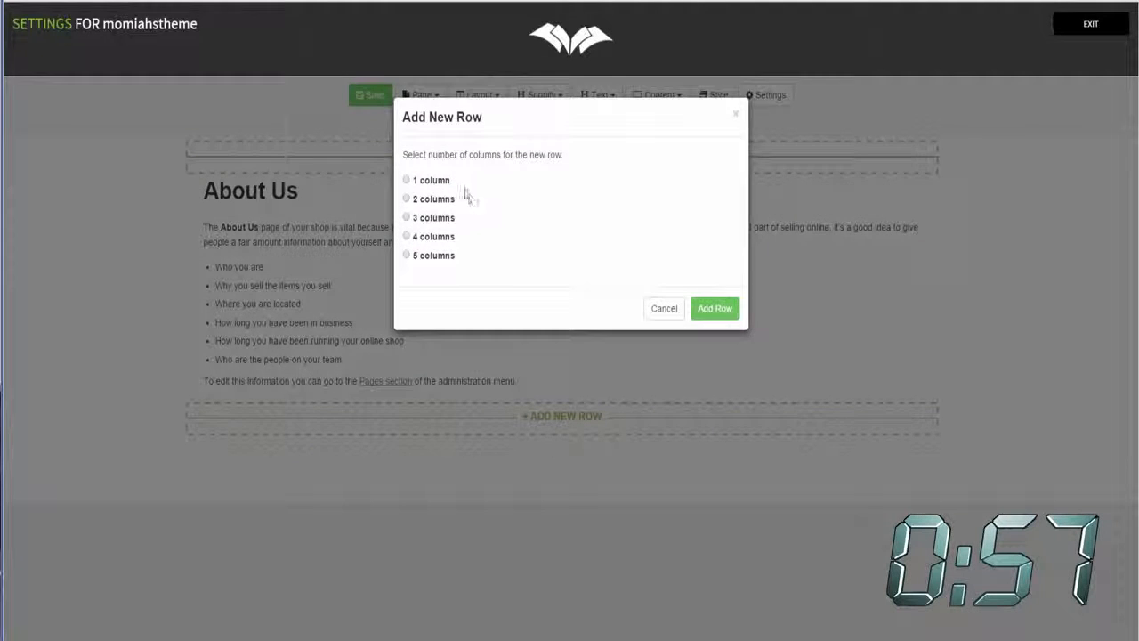
{"action": "left_click", "coordinate": [717, 308]}
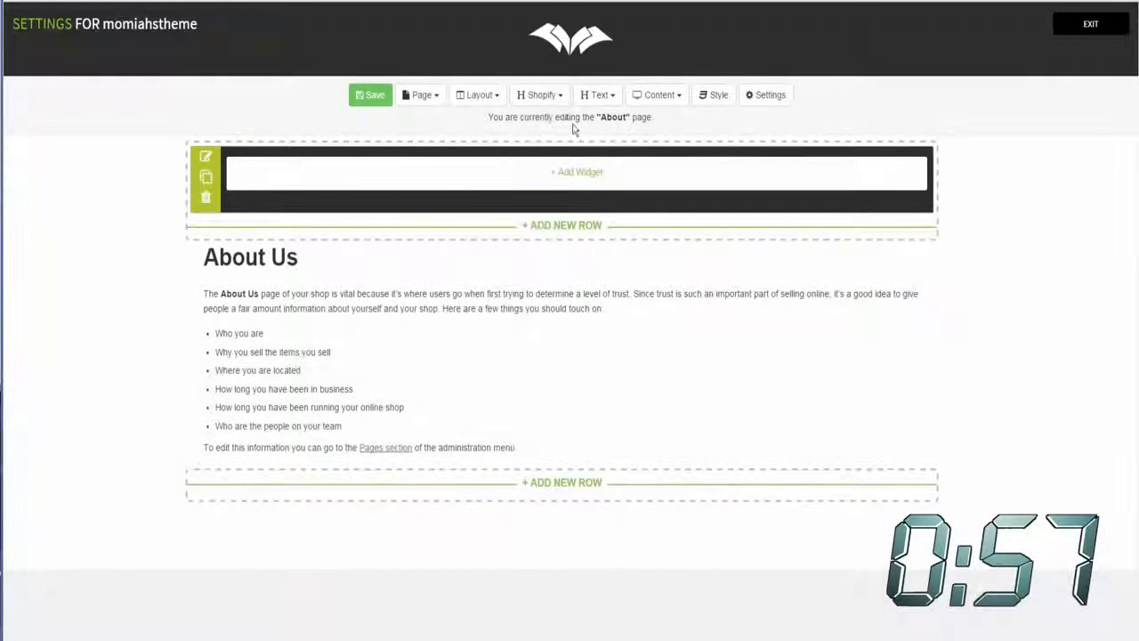
{"action": "left_click", "coordinate": [551, 98]}
{"action": "left_click", "coordinate": [658, 97]}
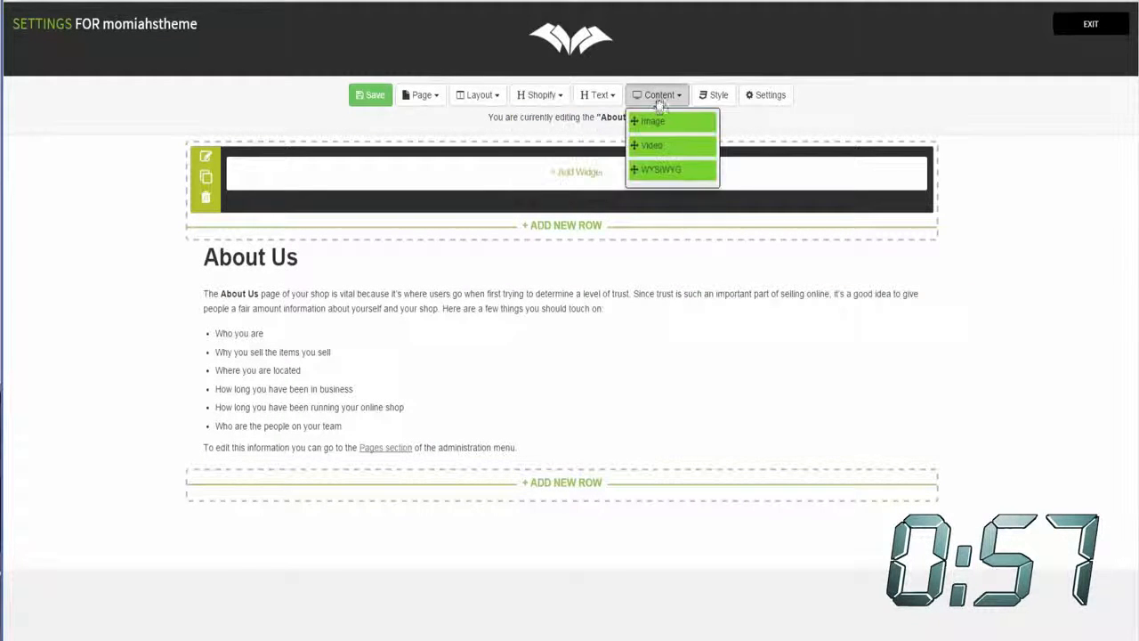
{"action": "left_click", "coordinate": [650, 145]}
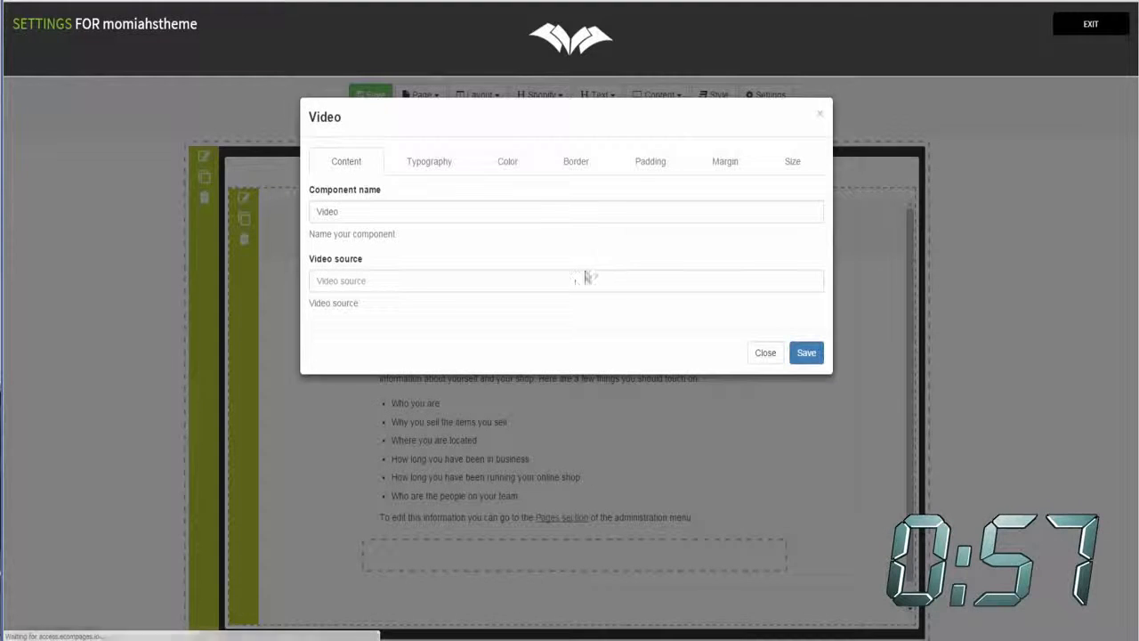
{"action": "left_click", "coordinate": [594, 279]}
{"action": "type", "text": "https://www.youtube.com/watch?v=G2JG_HnET4c"}
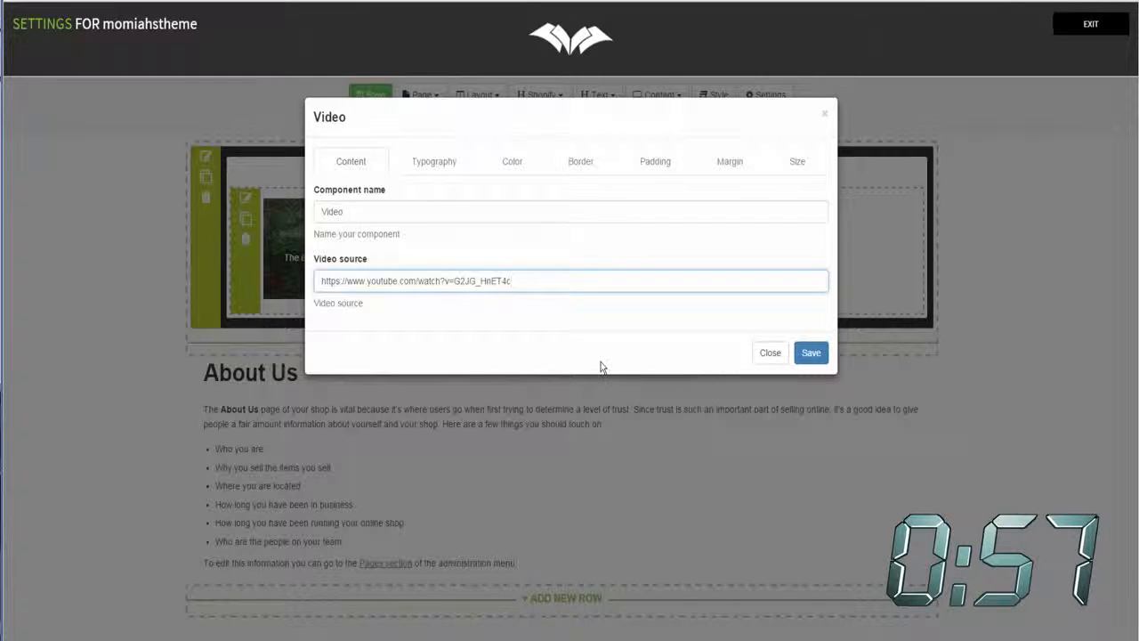
{"action": "left_click", "coordinate": [808, 353]}
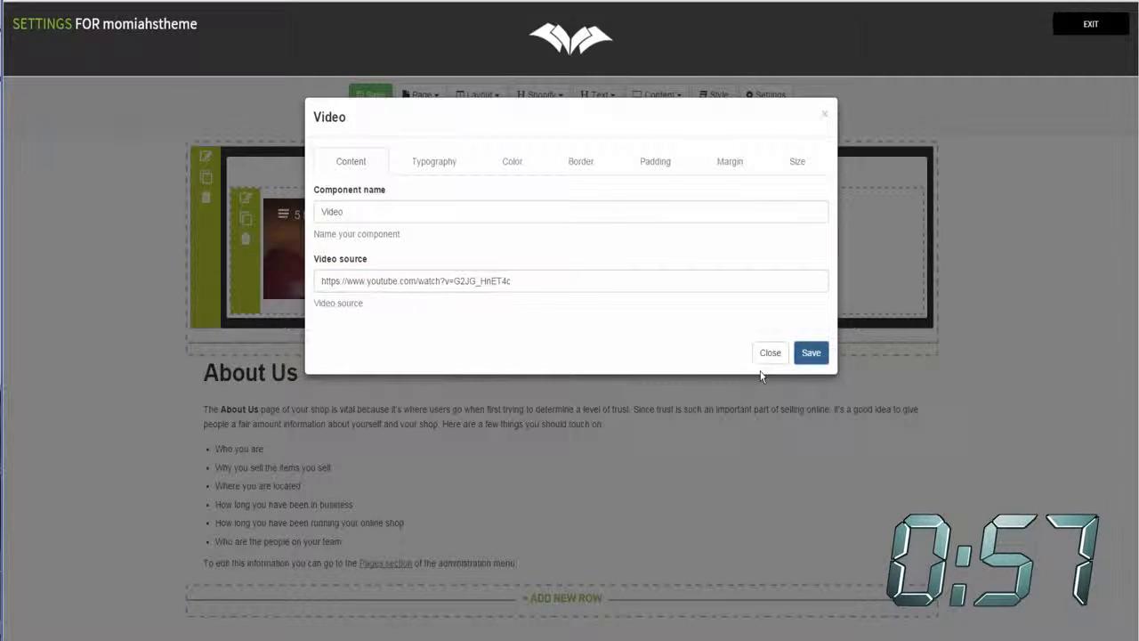
{"action": "left_click", "coordinate": [771, 353]}
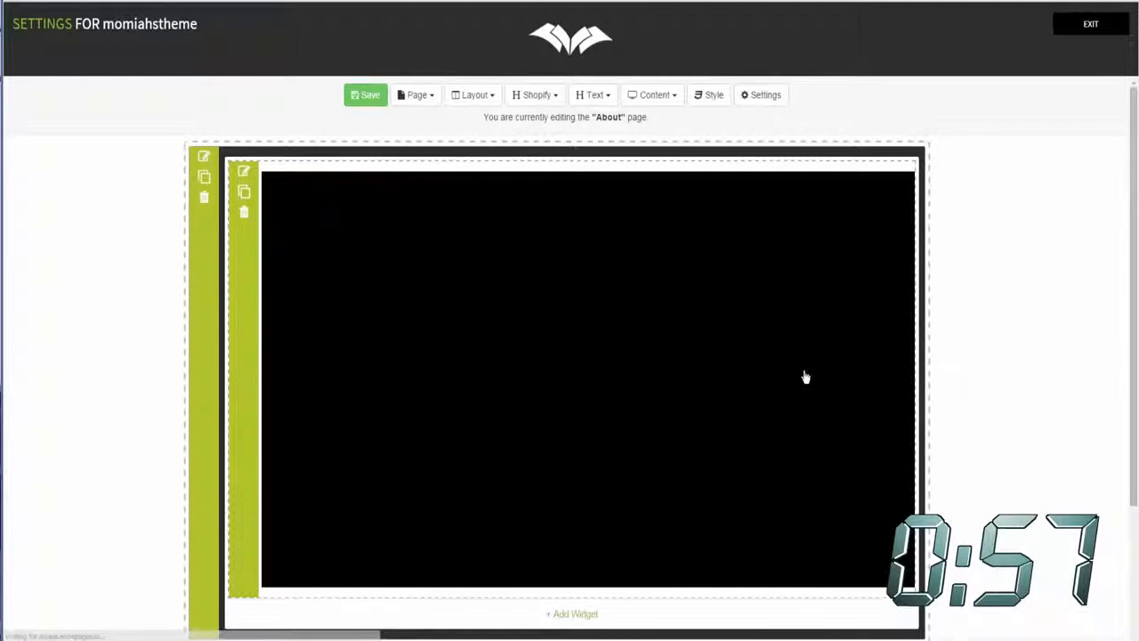
{"action": "scroll", "coordinate": [583, 366], "scroll_direction": "down", "scroll_amount": 3}
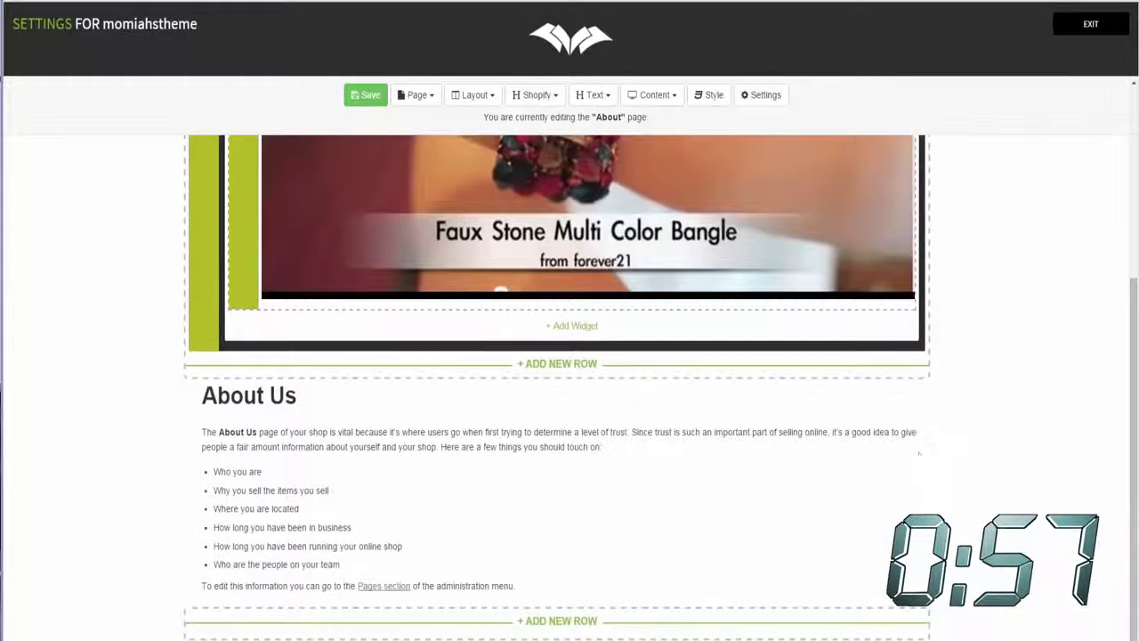
{"action": "scroll", "coordinate": [970, 287], "scroll_direction": "up", "scroll_amount": 3}
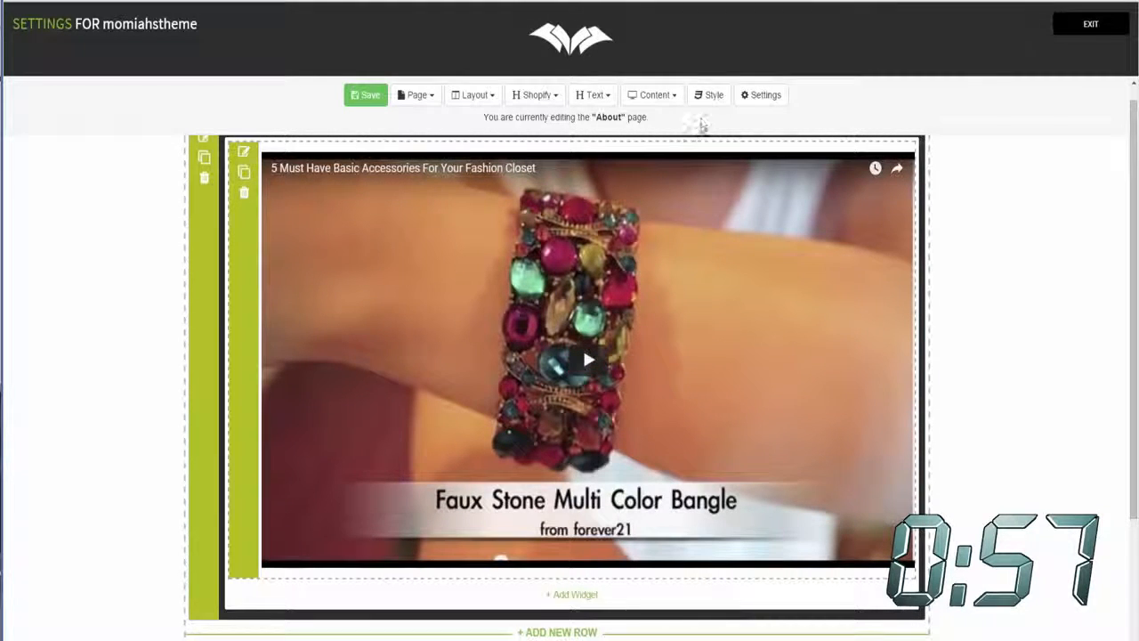
- In the theme style, set the header's background color to #205cb7 and its font color to #ffffff
{"action": "left_click", "coordinate": [709, 95]}
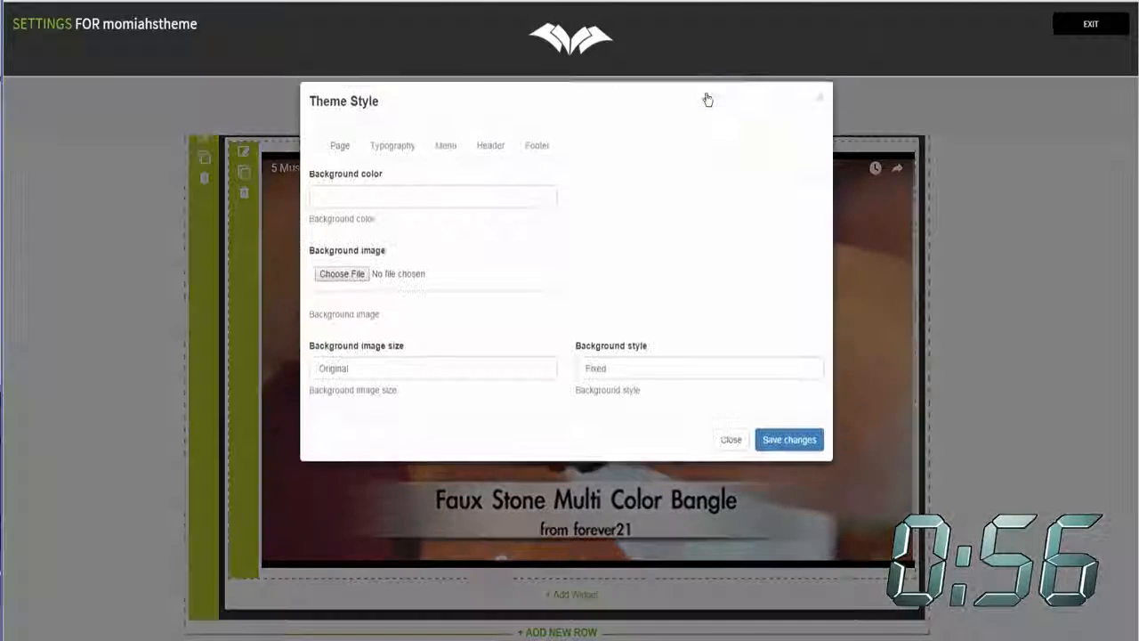
{"action": "left_click", "coordinate": [490, 161]}
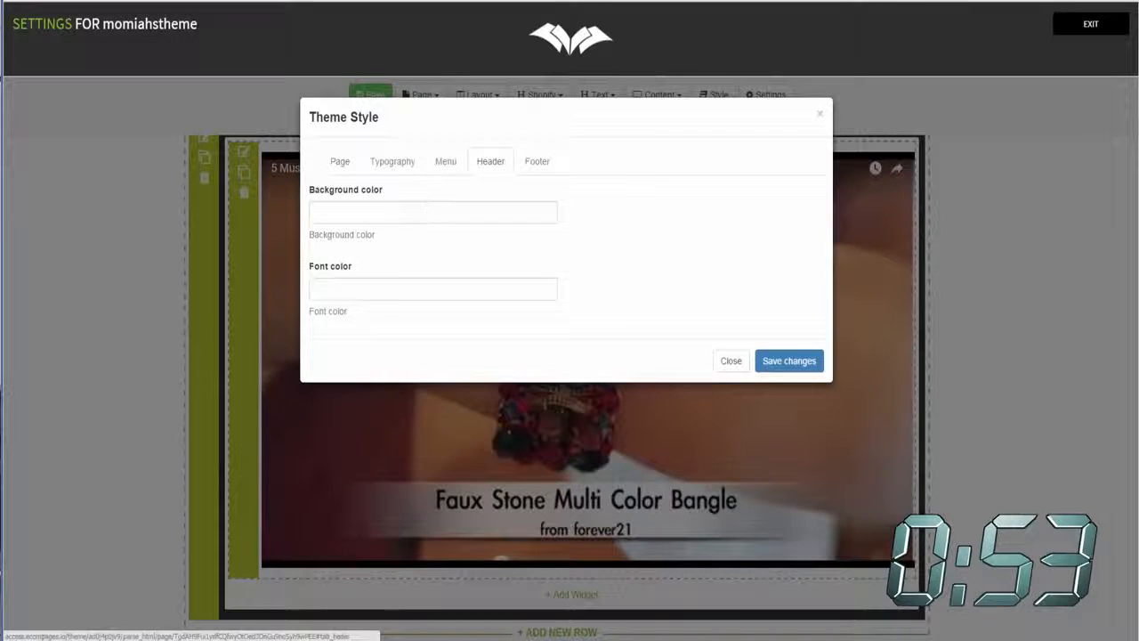
{"action": "left_click", "coordinate": [405, 214]}
{"action": "left_click", "coordinate": [377, 257]}
{"action": "left_click", "coordinate": [611, 285]}
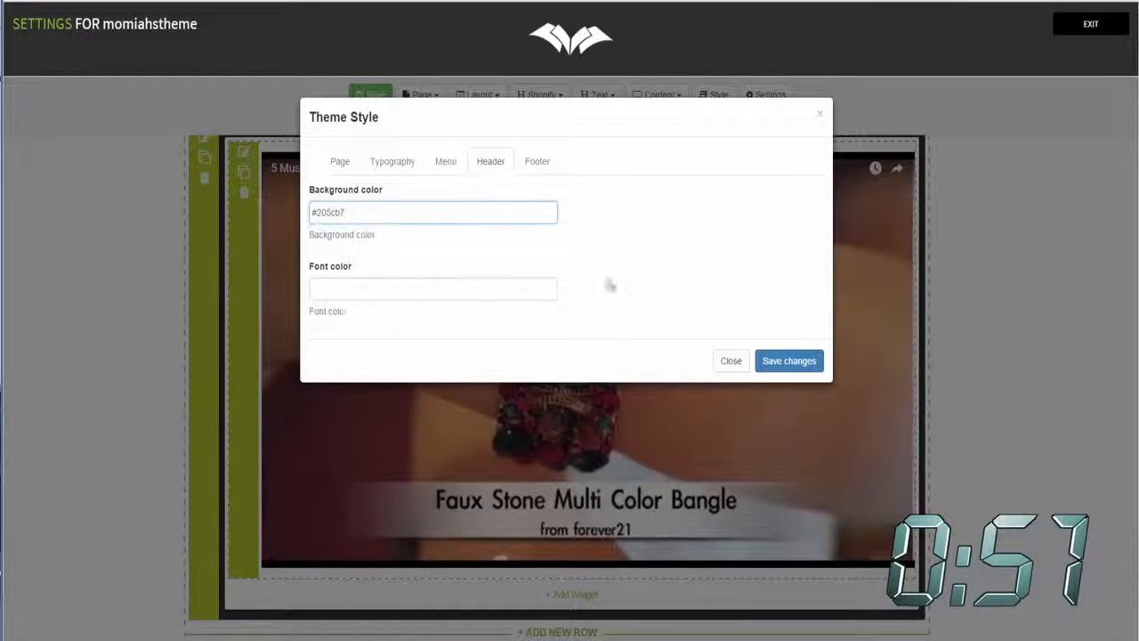
{"action": "left_click", "coordinate": [454, 294]}
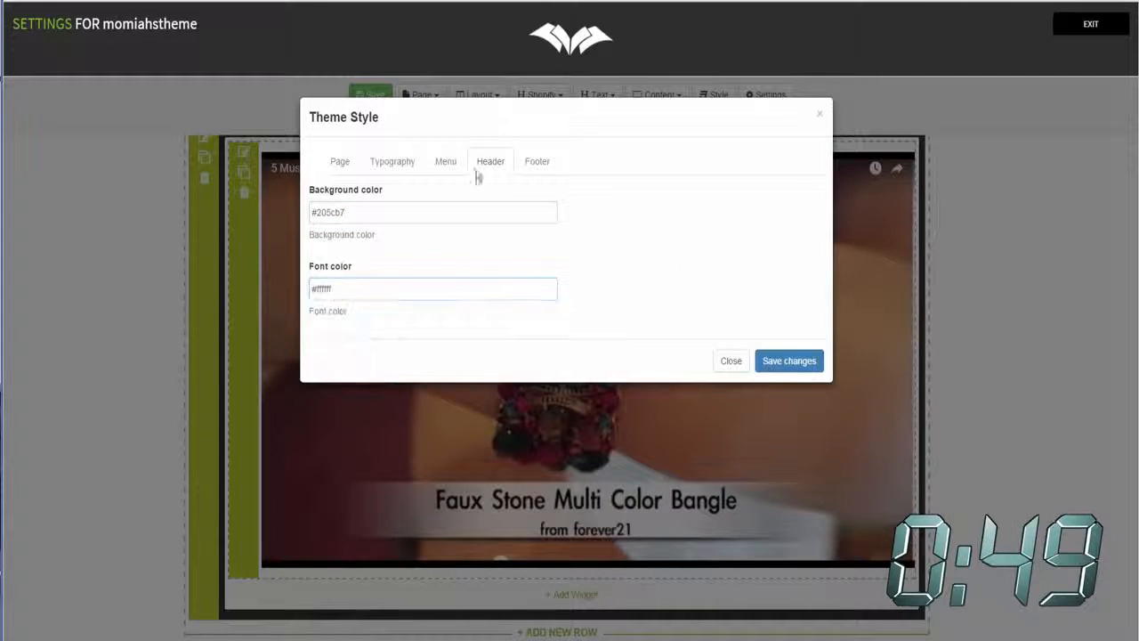
- Set the menu's background color to #000000 and font color to #ffffff, then save the theme style and close it
{"action": "left_click", "coordinate": [445, 161]}
{"action": "left_click", "coordinate": [382, 364]}
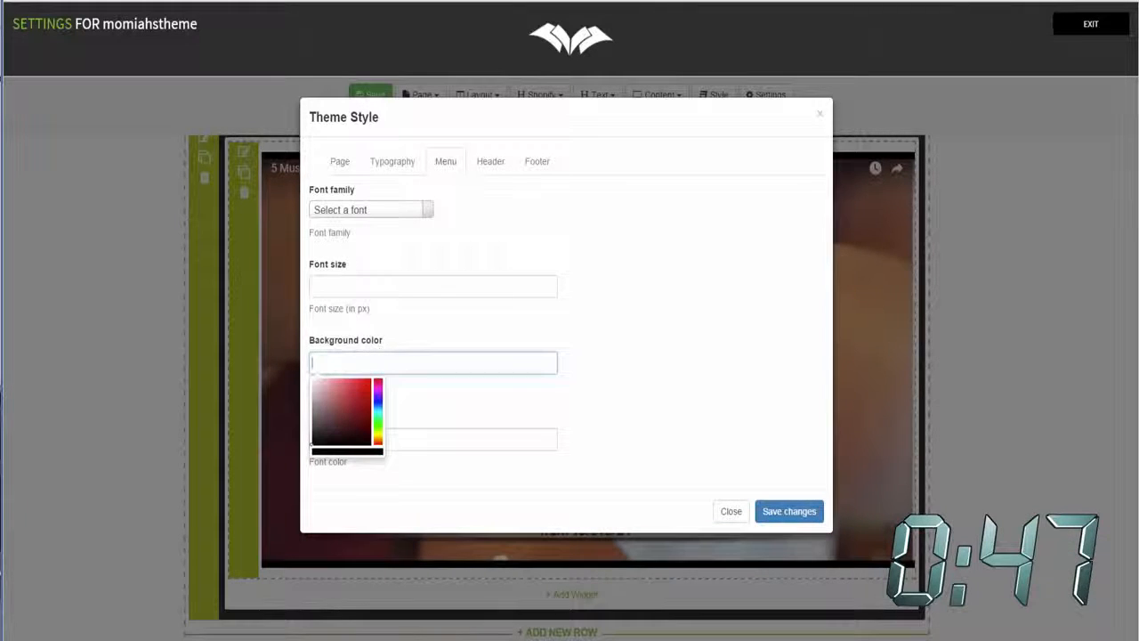
{"action": "left_click", "coordinate": [354, 443]}
{"action": "left_click", "coordinate": [465, 460]}
{"action": "left_click", "coordinate": [468, 436]}
{"action": "type", "text": "#ffffff"}
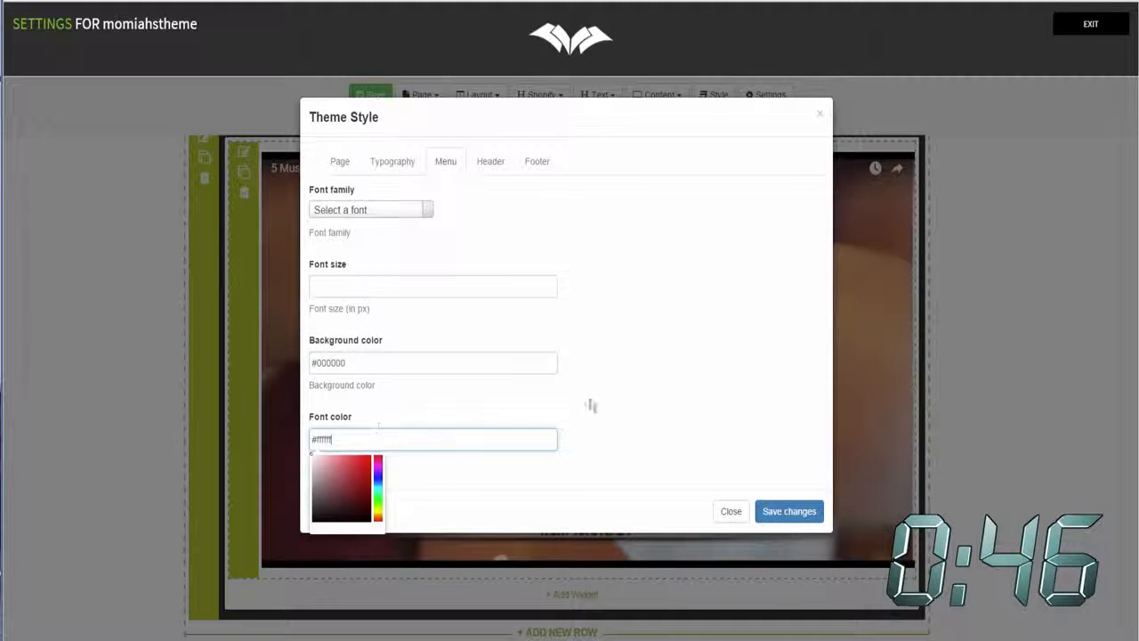
{"action": "left_click", "coordinate": [589, 401]}
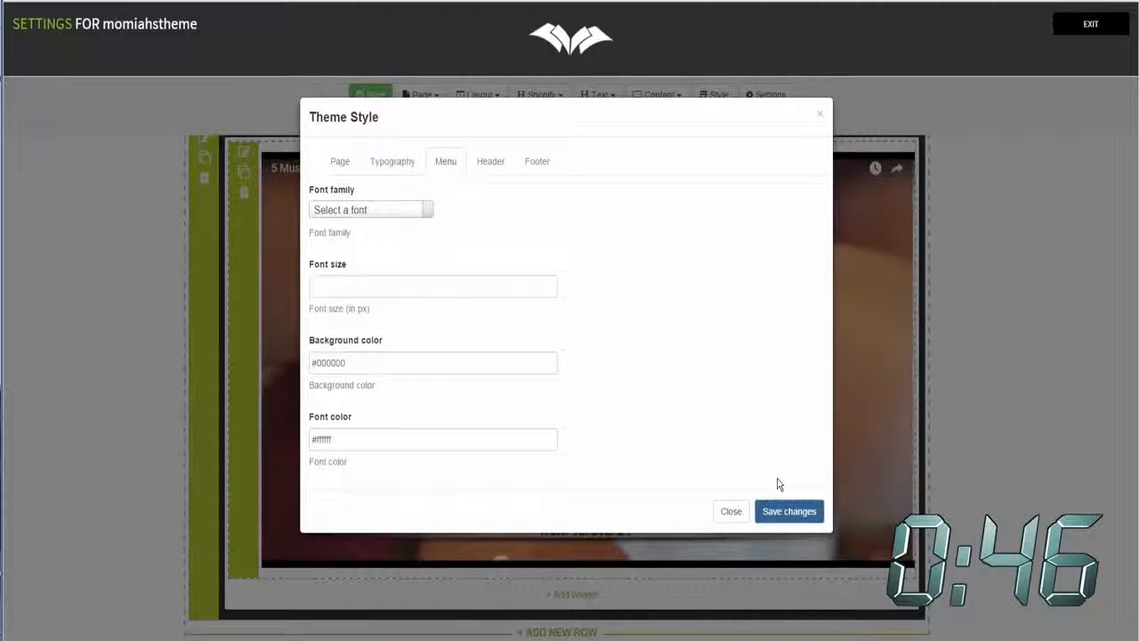
{"action": "left_click", "coordinate": [731, 512]}
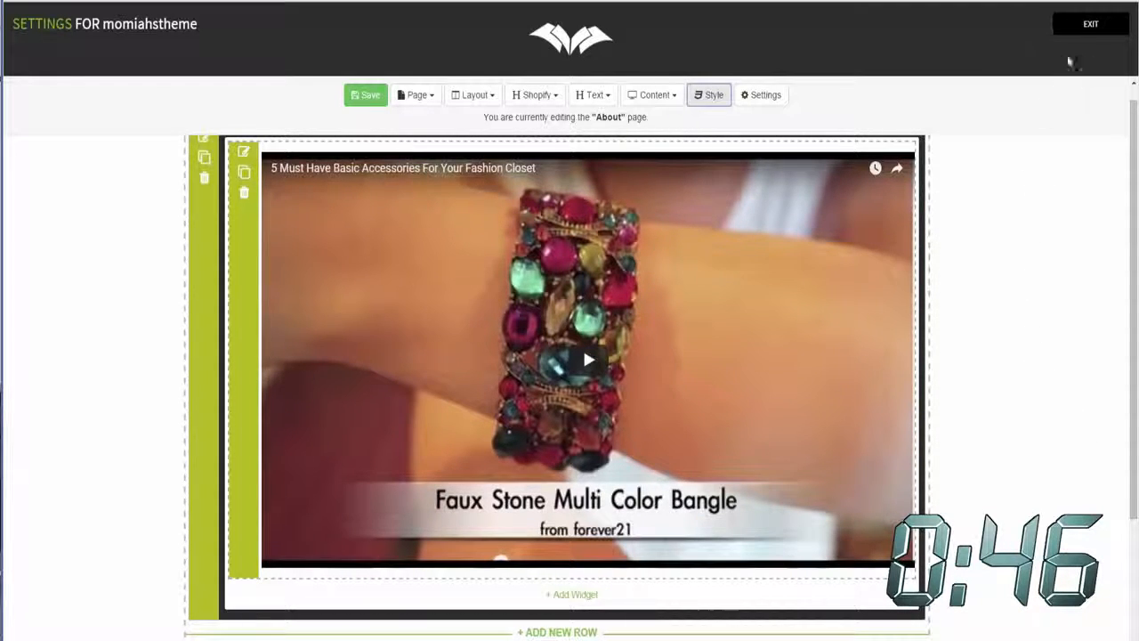
- Exit the theme builder, switch to the Shopify admin's themes and upload the downloaded momiahstheme .zip file
{"action": "left_click", "coordinate": [1090, 24]}
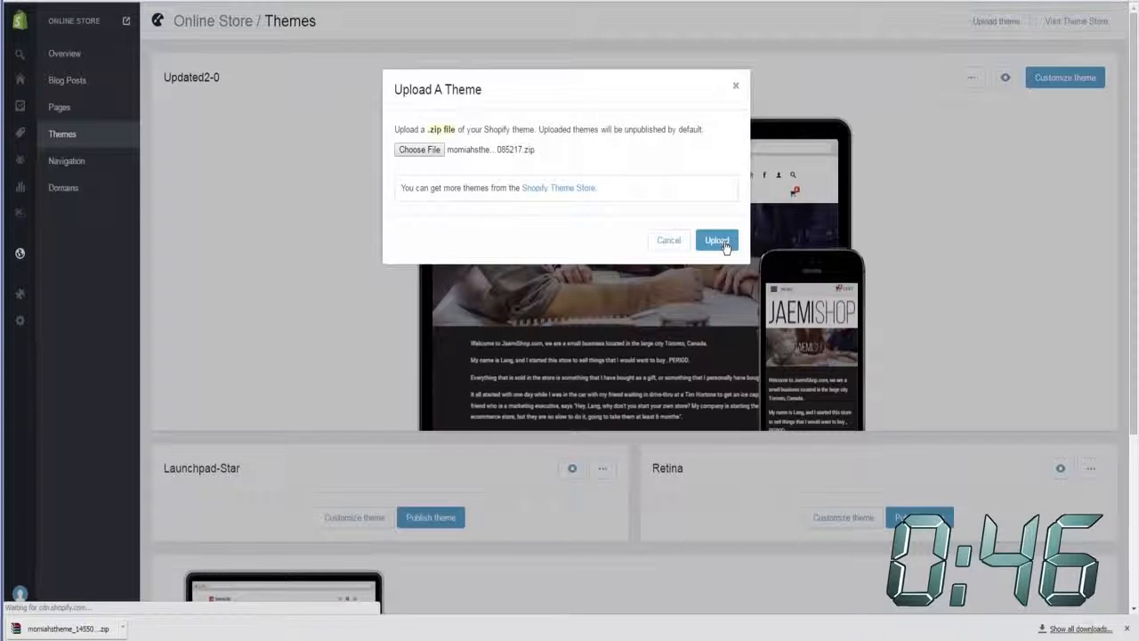
{"action": "left_click", "coordinate": [725, 246]}
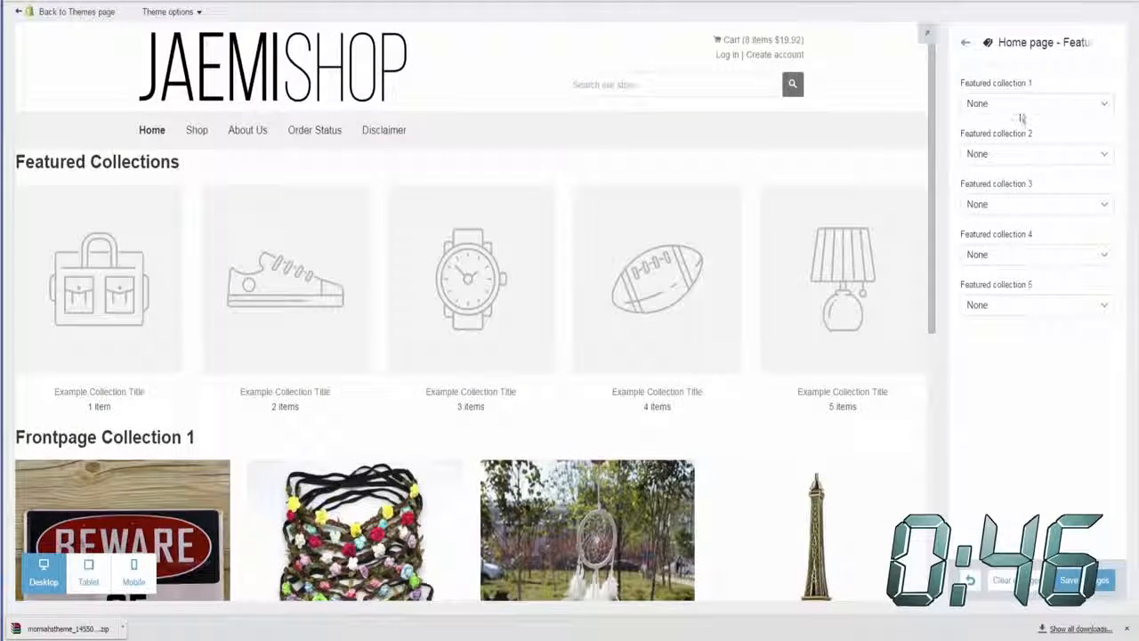
- Set the home page's featured collections 1 to 3 to Apparel, Dog Leashes and House Decorations, save and return to the theme settings list
{"action": "left_click", "coordinate": [1019, 105]}
{"action": "left_click", "coordinate": [1012, 189]}
{"action": "left_click", "coordinate": [1022, 156]}
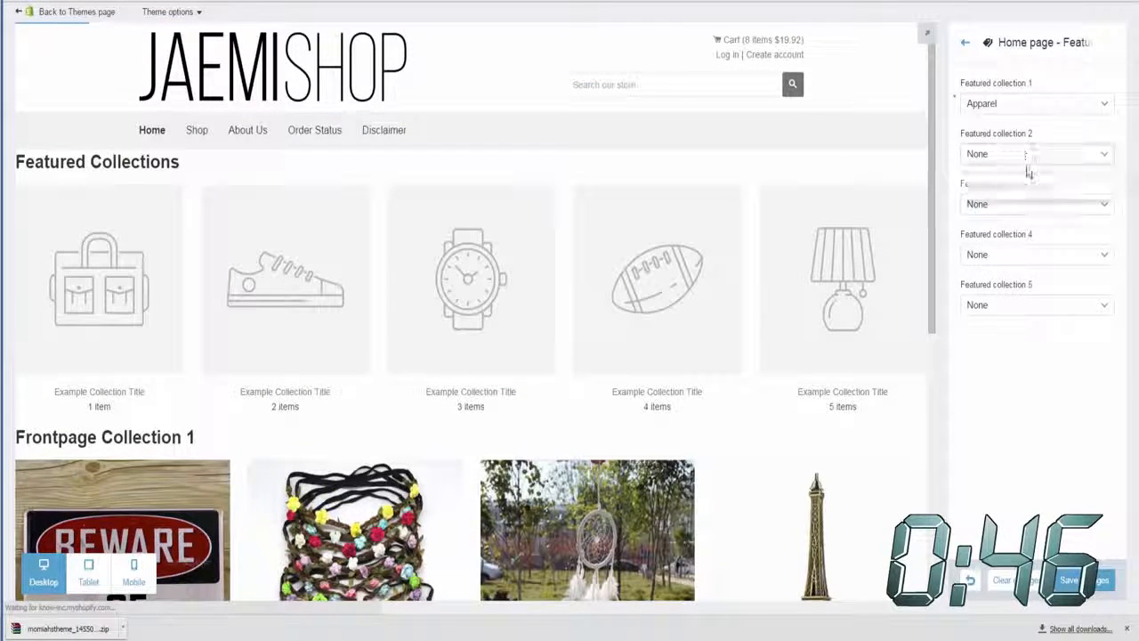
{"action": "left_click", "coordinate": [1018, 267]}
{"action": "left_click", "coordinate": [1042, 206]}
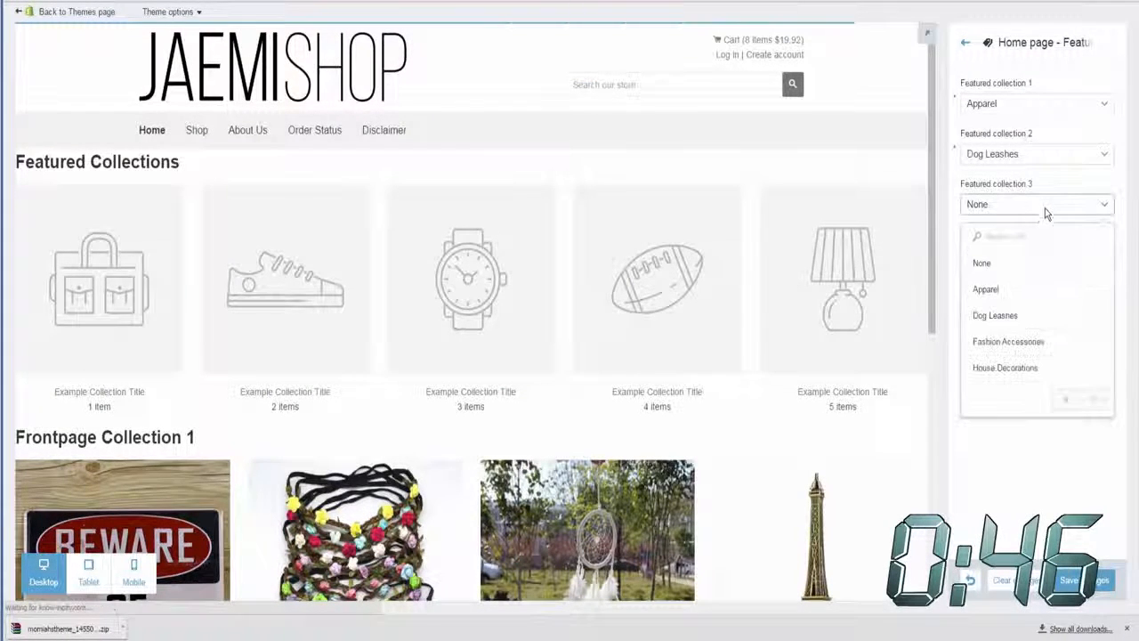
{"action": "left_click", "coordinate": [1024, 370]}
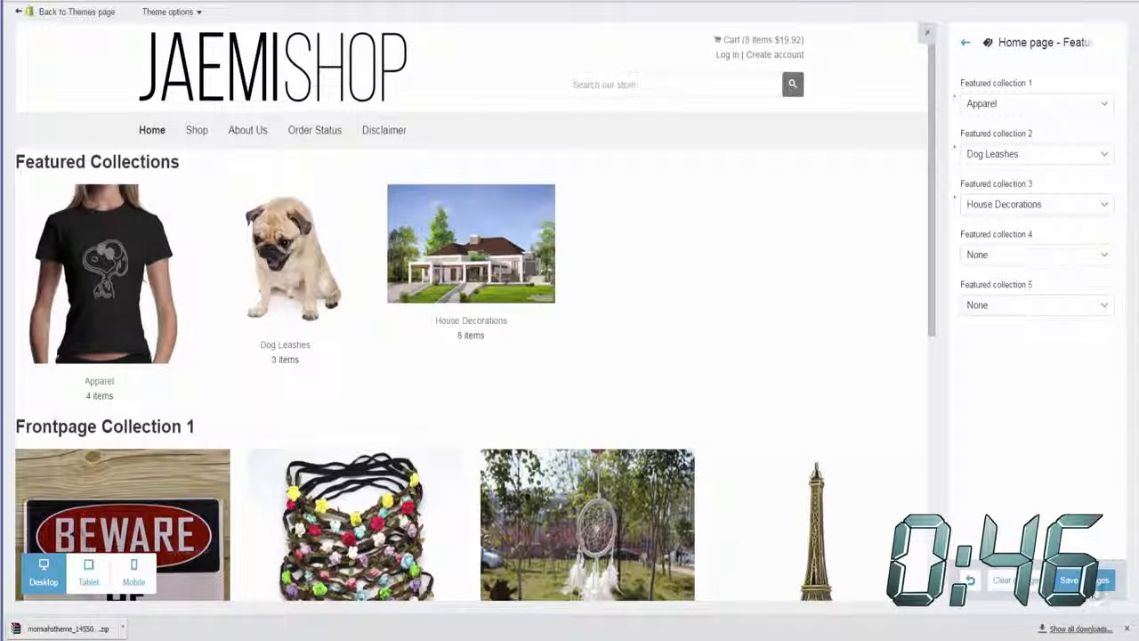
{"action": "left_click", "coordinate": [1095, 585]}
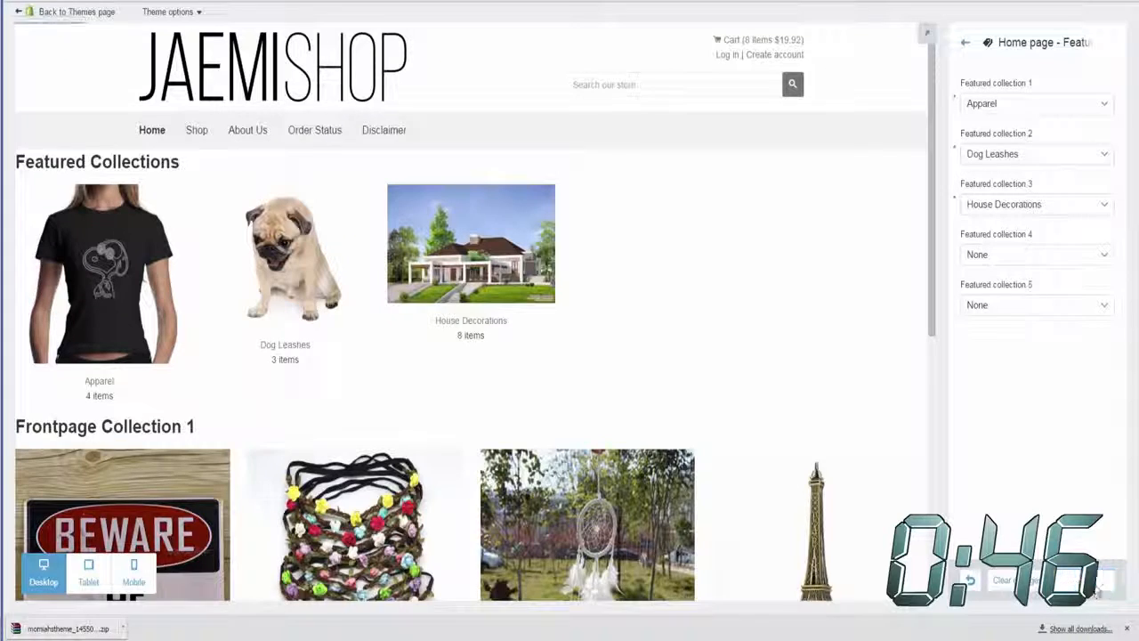
{"action": "left_click", "coordinate": [965, 49]}
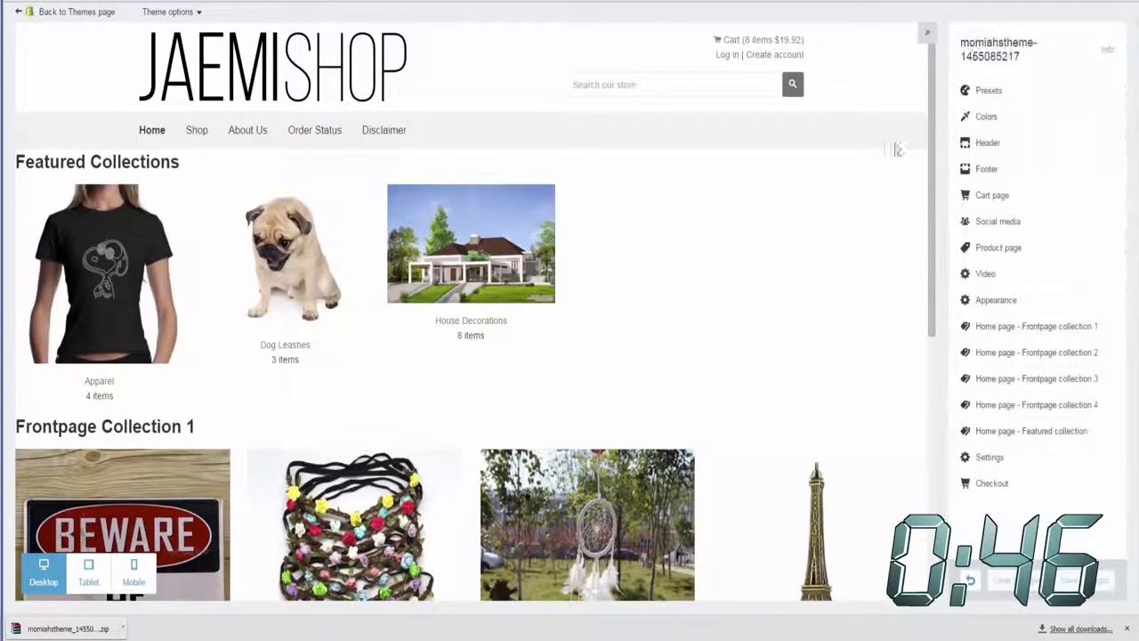
- Review the home page preview from the featured collections through the frontpage collections
{"action": "scroll", "coordinate": [895, 148], "scroll_direction": "down", "scroll_amount": 4}
{"action": "scroll", "coordinate": [791, 307], "scroll_direction": "down", "scroll_amount": 2}
{"action": "scroll", "coordinate": [841, 332], "scroll_direction": "up", "scroll_amount": 6}
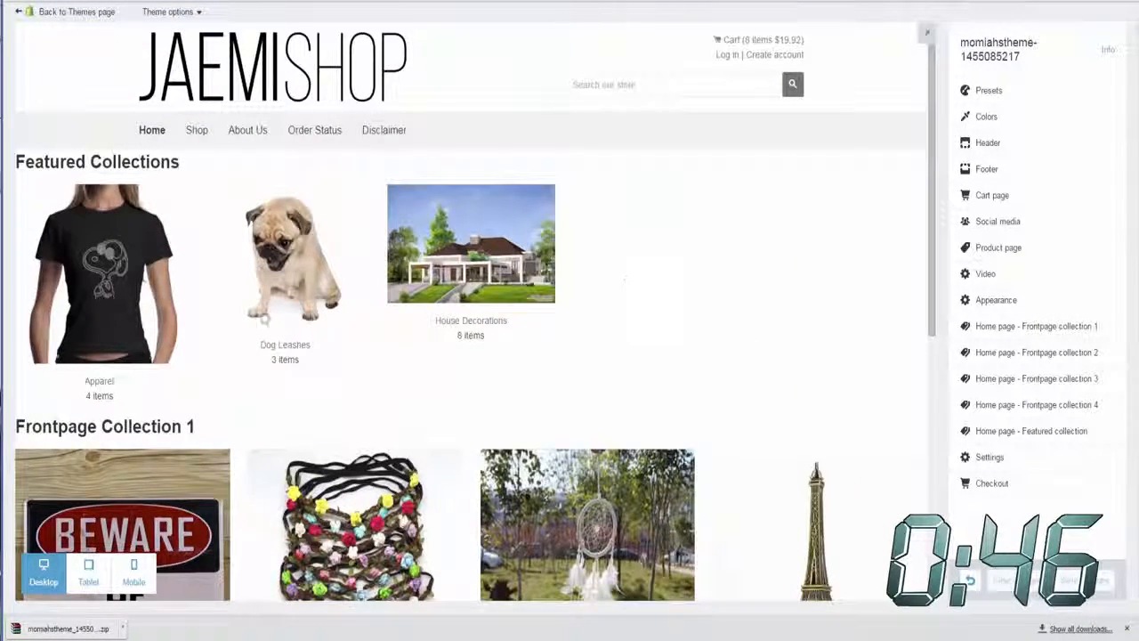
{"action": "scroll", "coordinate": [265, 351], "scroll_direction": "down", "scroll_amount": 2}
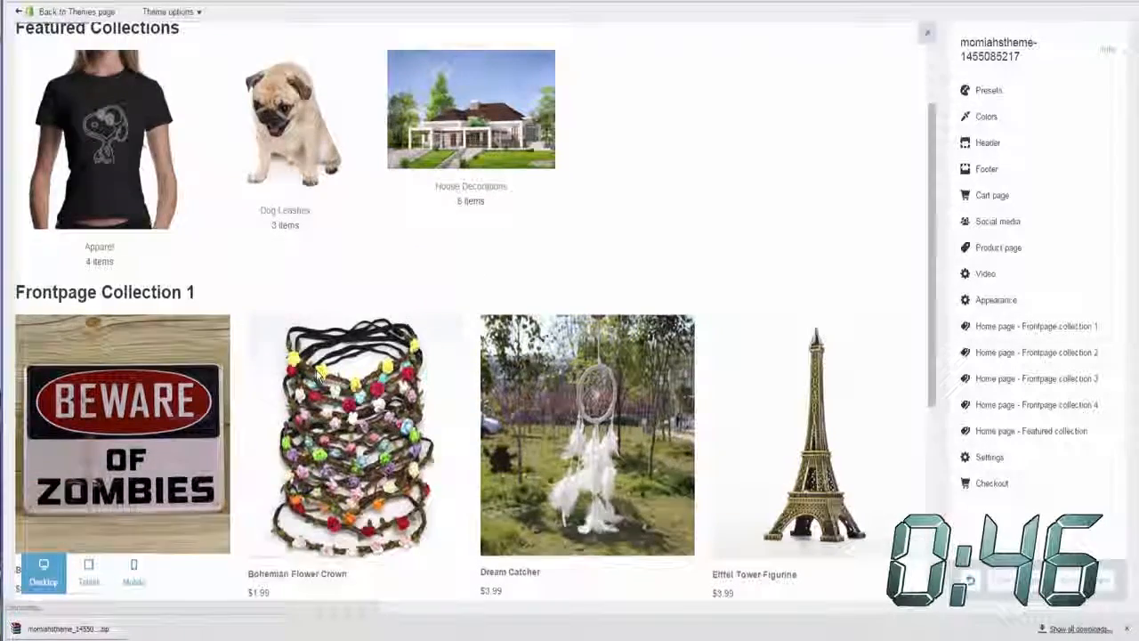
- Open the Bohemian Flower Crown product from the preview and examine the product page's layout down to the footer
{"action": "left_click", "coordinate": [320, 374]}
{"action": "scroll", "coordinate": [579, 235], "scroll_direction": "down", "scroll_amount": 2}
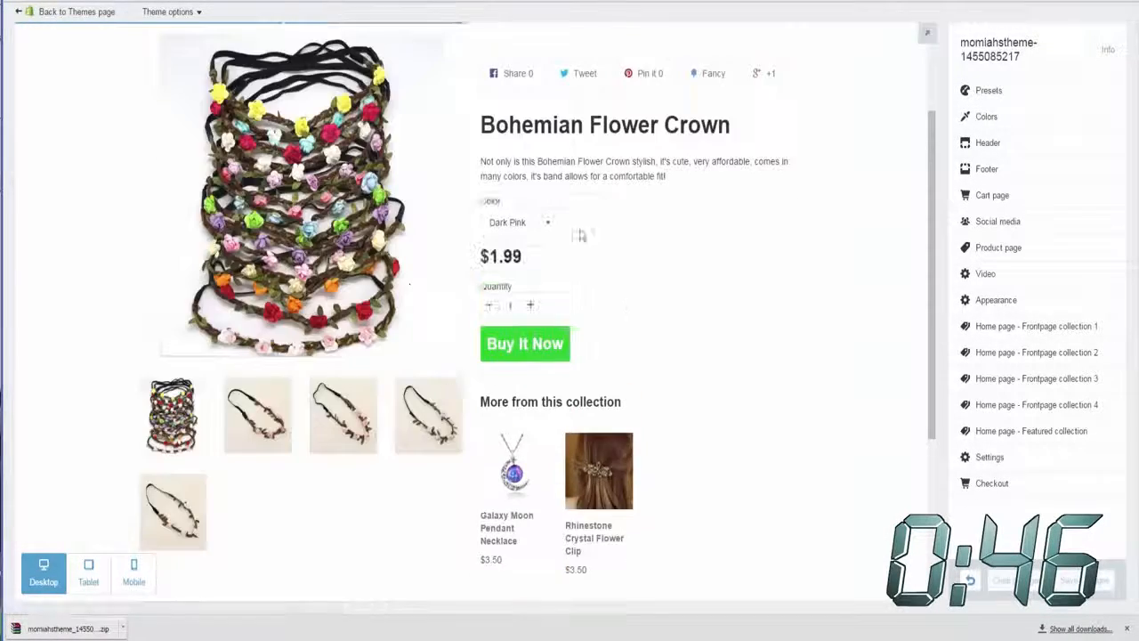
{"action": "scroll", "coordinate": [478, 325], "scroll_direction": "down", "scroll_amount": 4}
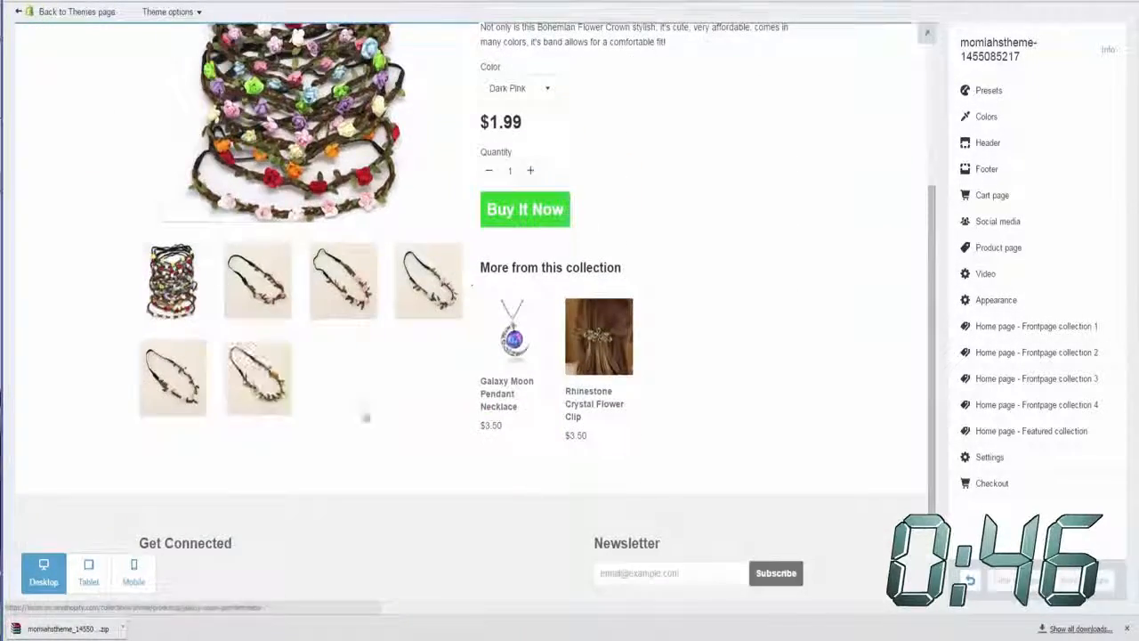
{"action": "scroll", "coordinate": [552, 221], "scroll_direction": "up", "scroll_amount": 3}
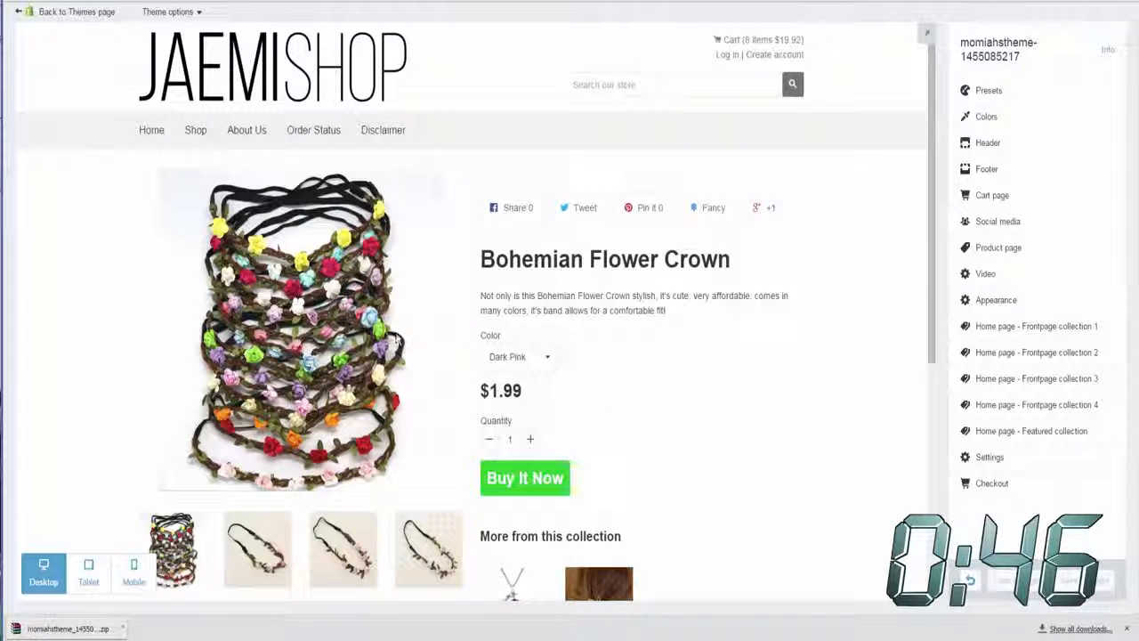
{"action": "scroll", "coordinate": [694, 329], "scroll_direction": "down", "scroll_amount": 2}
{"action": "scroll", "coordinate": [694, 329], "scroll_direction": "up", "scroll_amount": 2}
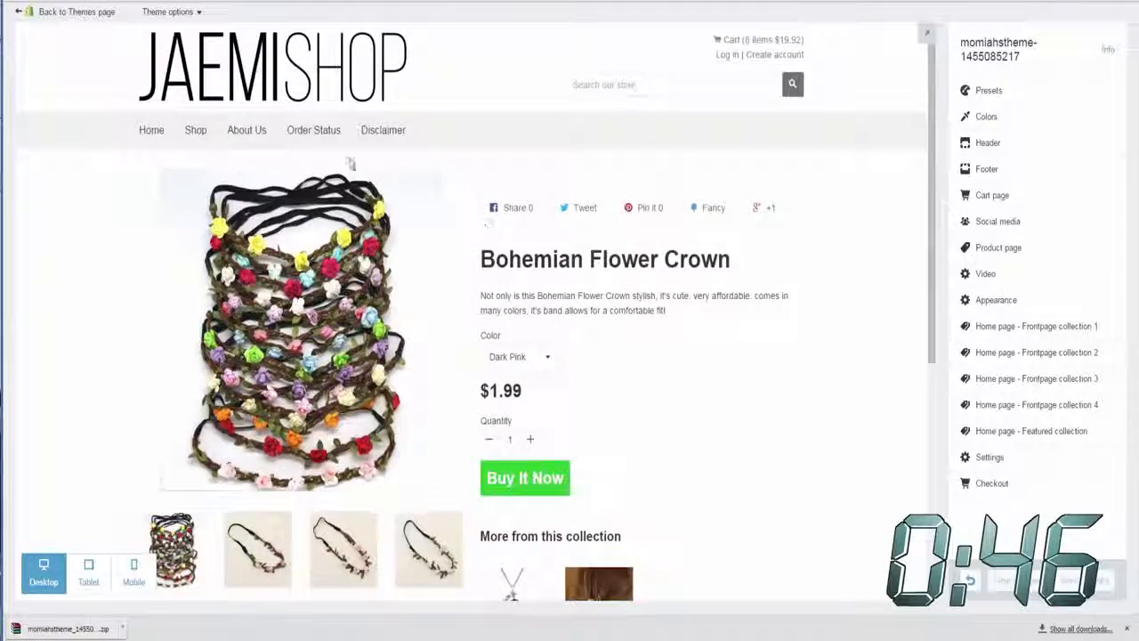
- Open the Shop page in the preview and examine its product listing down to the footer
{"action": "left_click", "coordinate": [196, 133]}
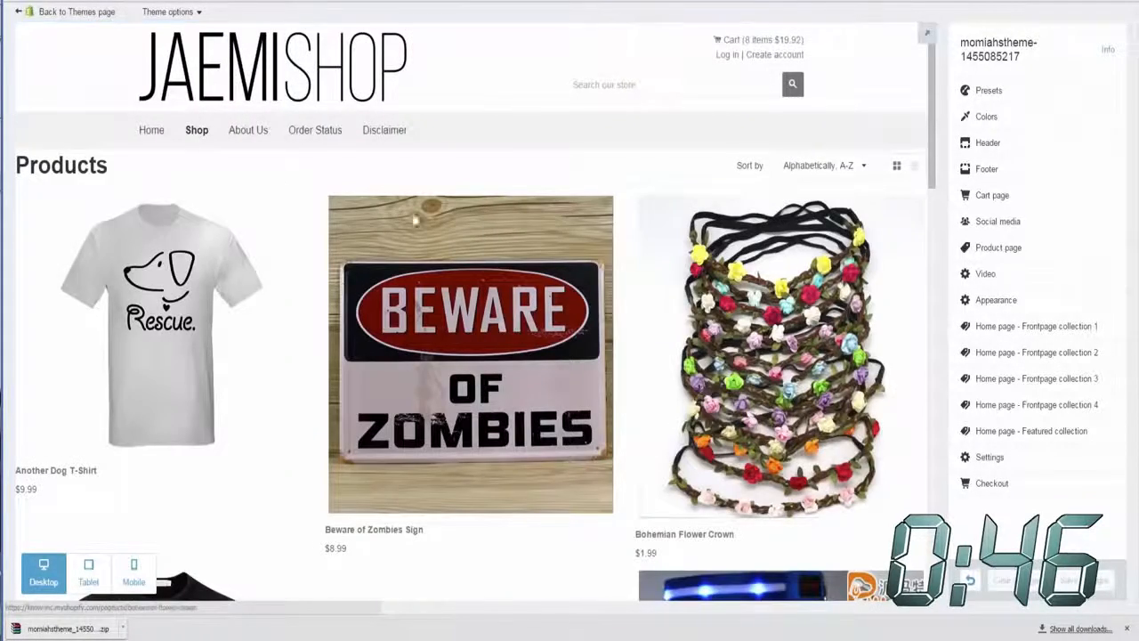
{"action": "scroll", "coordinate": [412, 383], "scroll_direction": "down", "scroll_amount": 7}
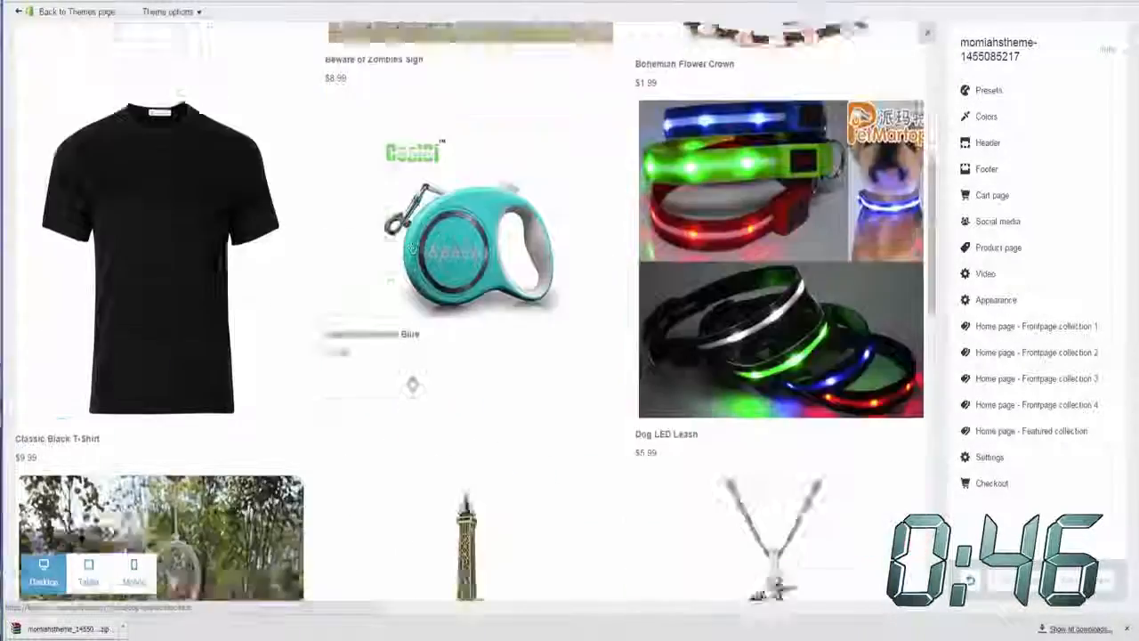
{"action": "scroll", "coordinate": [412, 383], "scroll_direction": "down", "scroll_amount": 8}
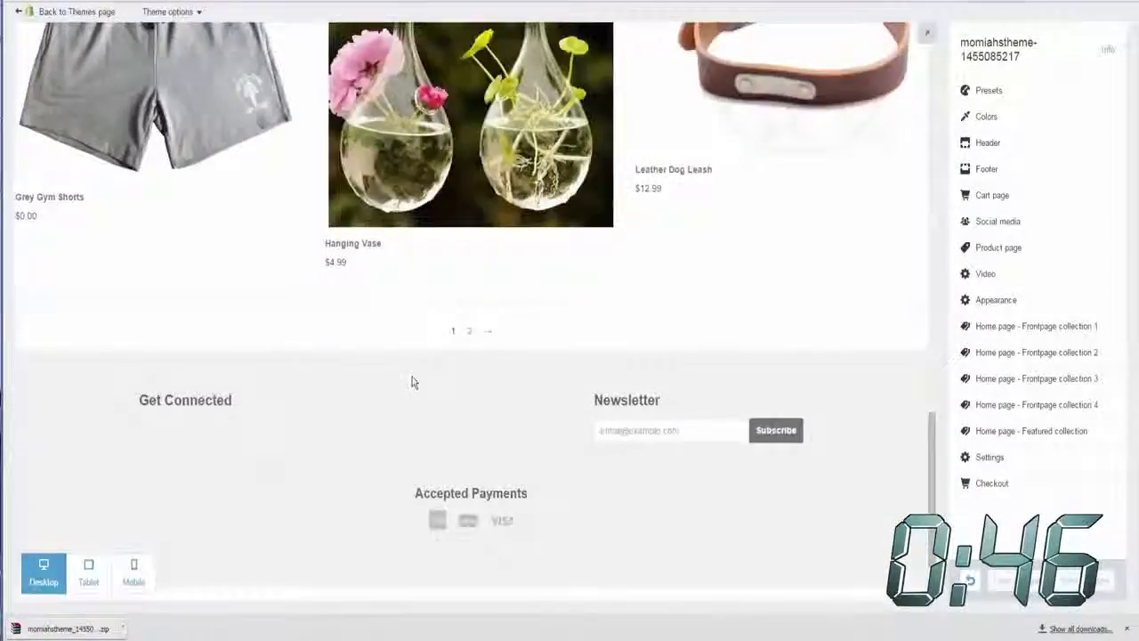
{"action": "scroll", "coordinate": [412, 383], "scroll_direction": "up", "scroll_amount": 6}
{"action": "scroll", "coordinate": [412, 382], "scroll_direction": "up", "scroll_amount": 8}
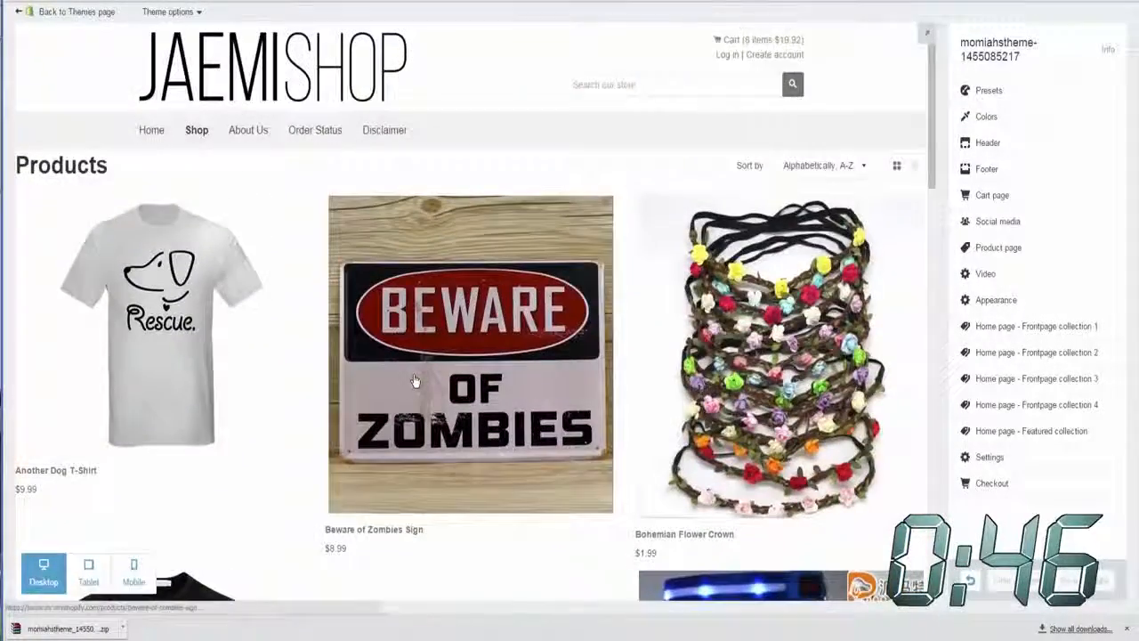